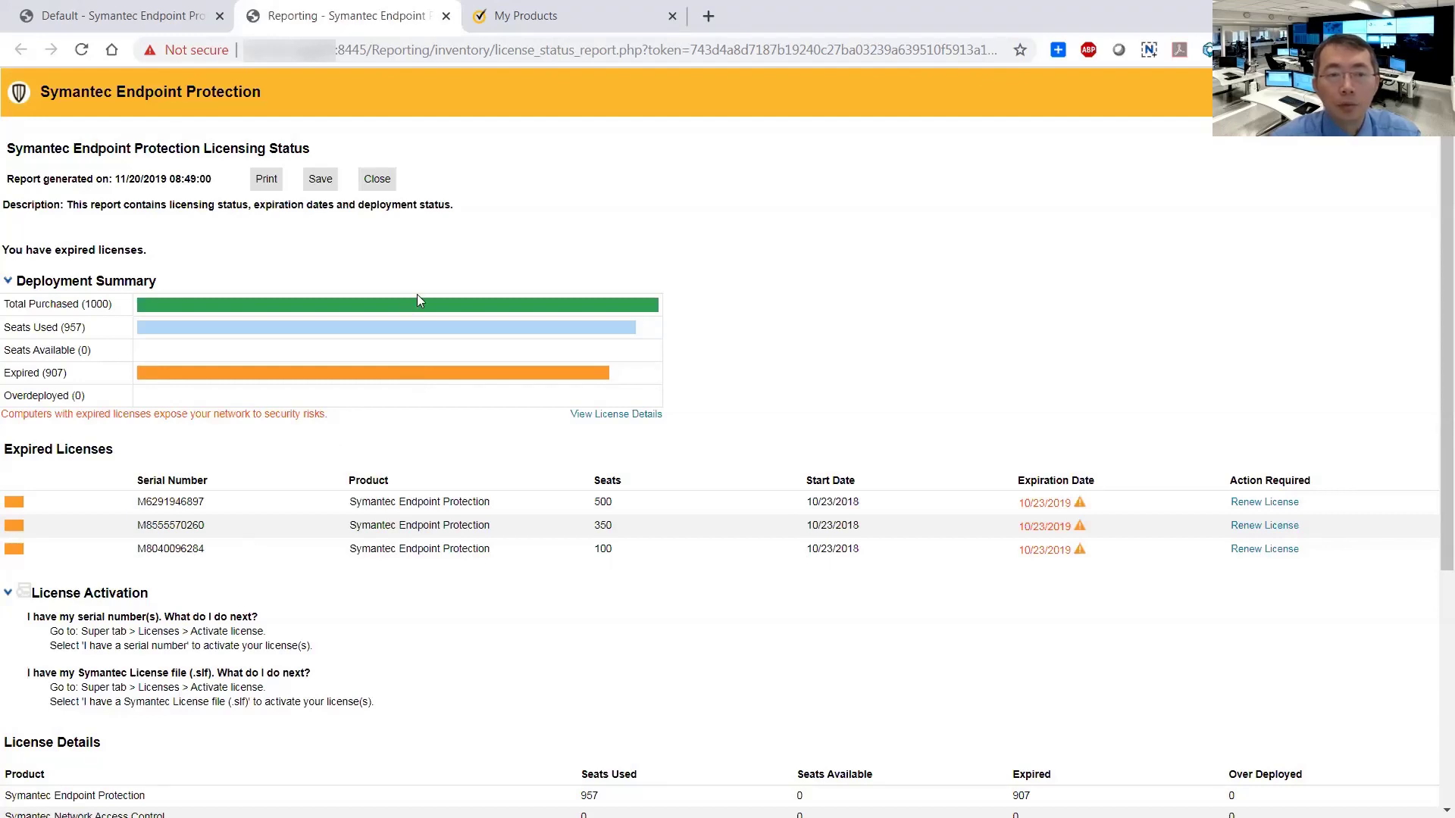
Open MySymantec's My Products page and scroll down to the Entitlements list.
{"action": "scroll", "coordinate": [430, 347], "scroll_direction": "down", "scroll_amount": 2}
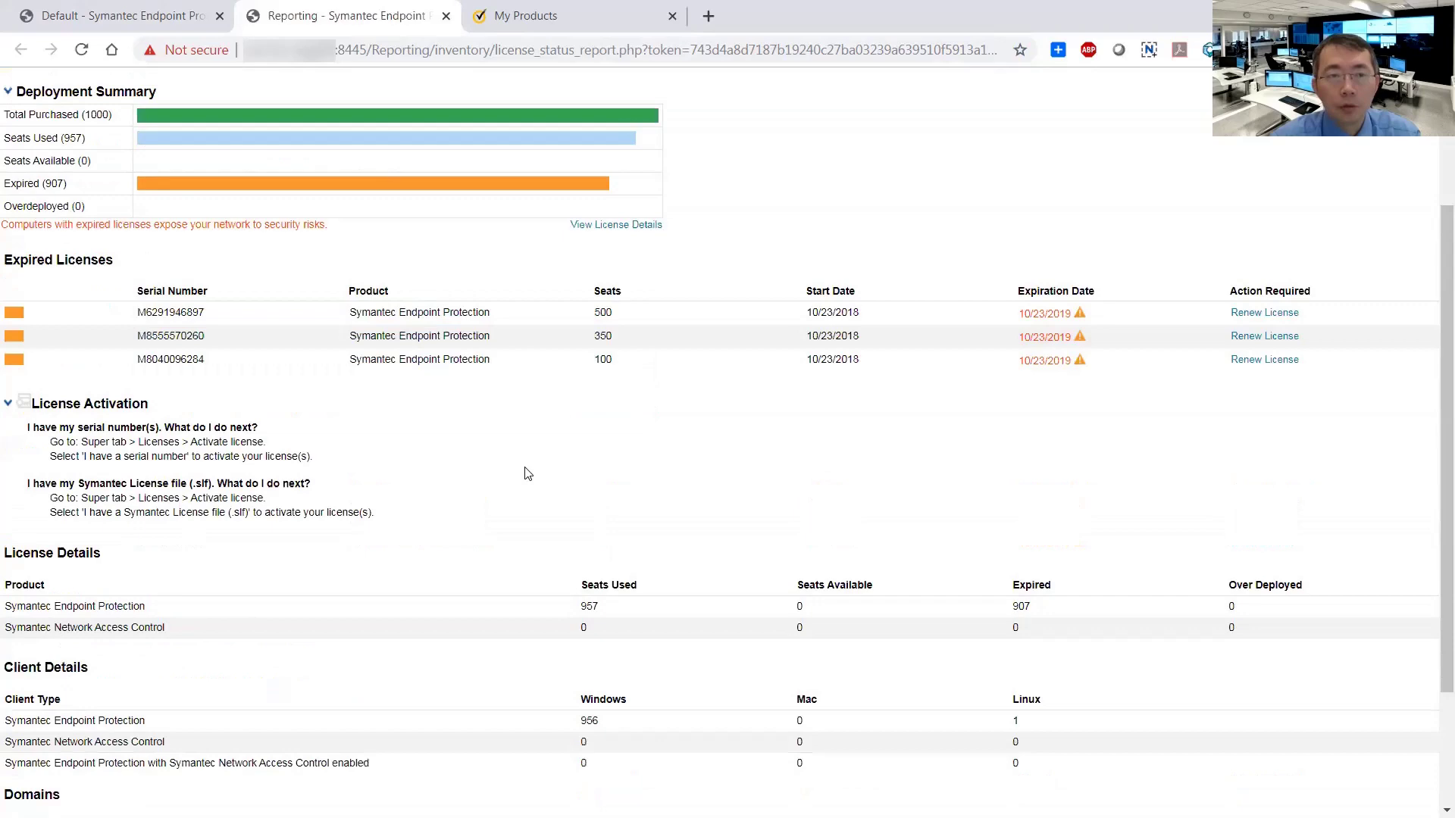
{"action": "scroll", "coordinate": [523, 472], "scroll_direction": "up", "scroll_amount": 1}
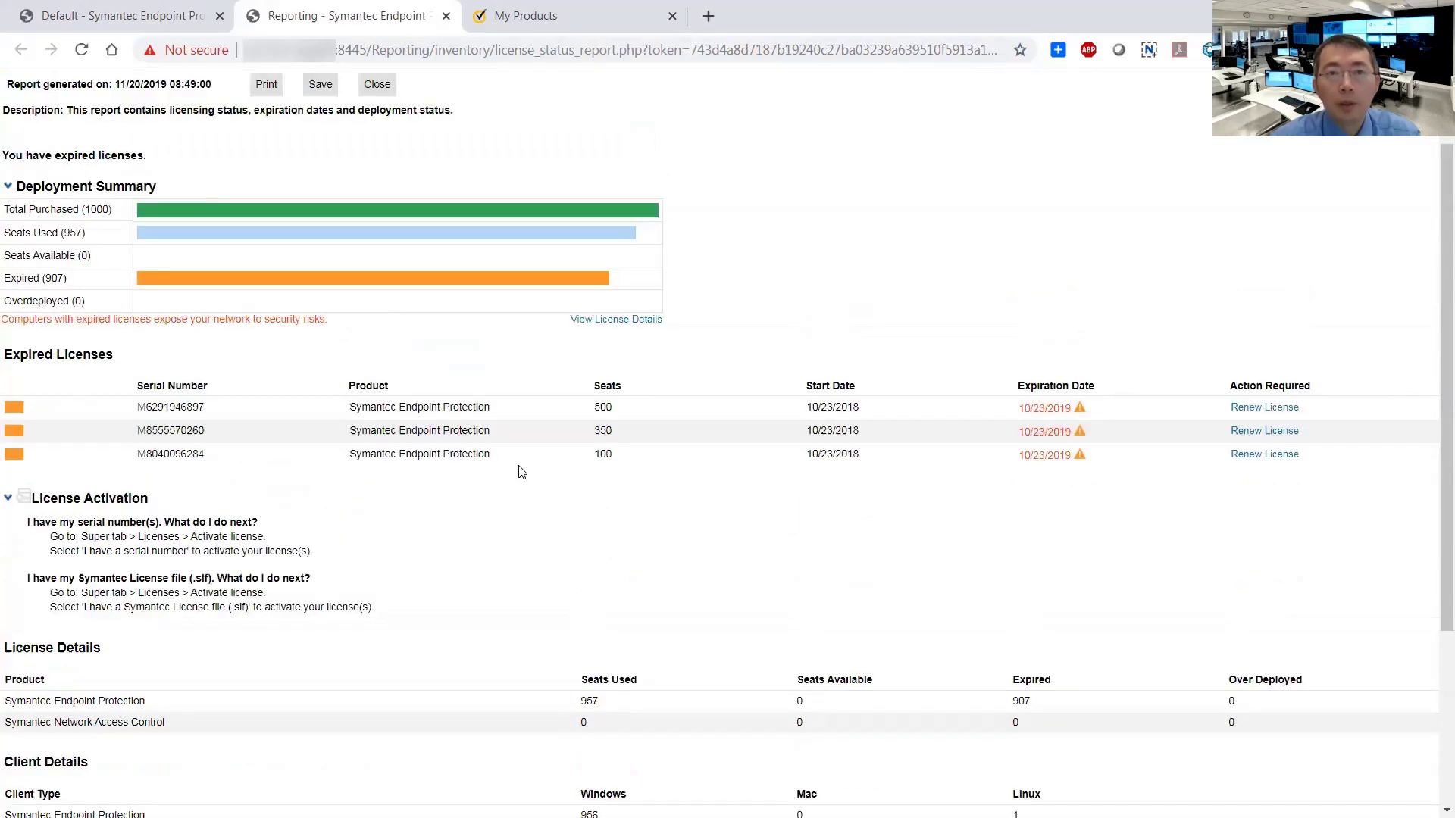
{"action": "scroll", "coordinate": [522, 471], "scroll_direction": "up", "scroll_amount": 1}
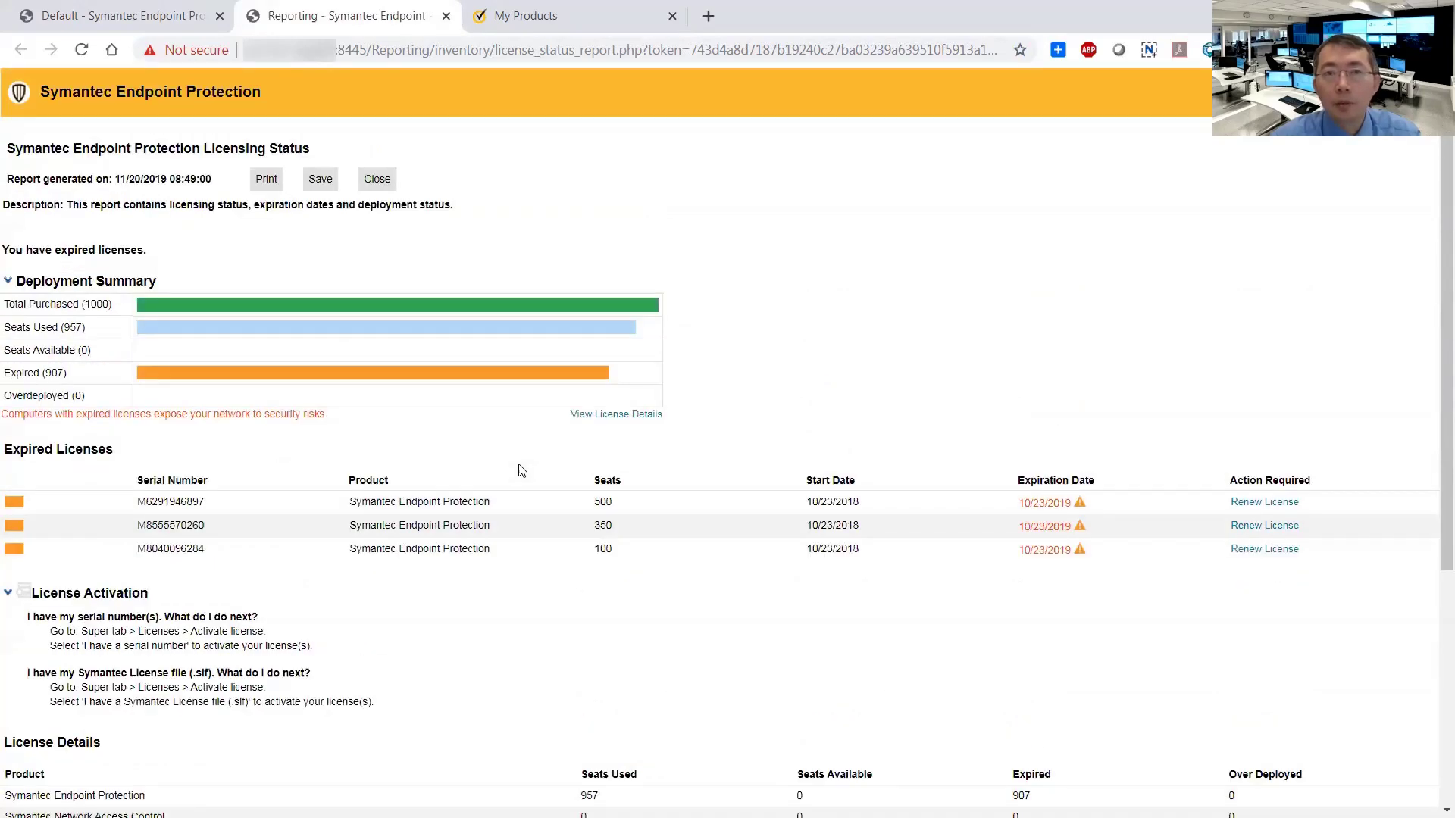
{"action": "left_click", "coordinate": [546, 23]}
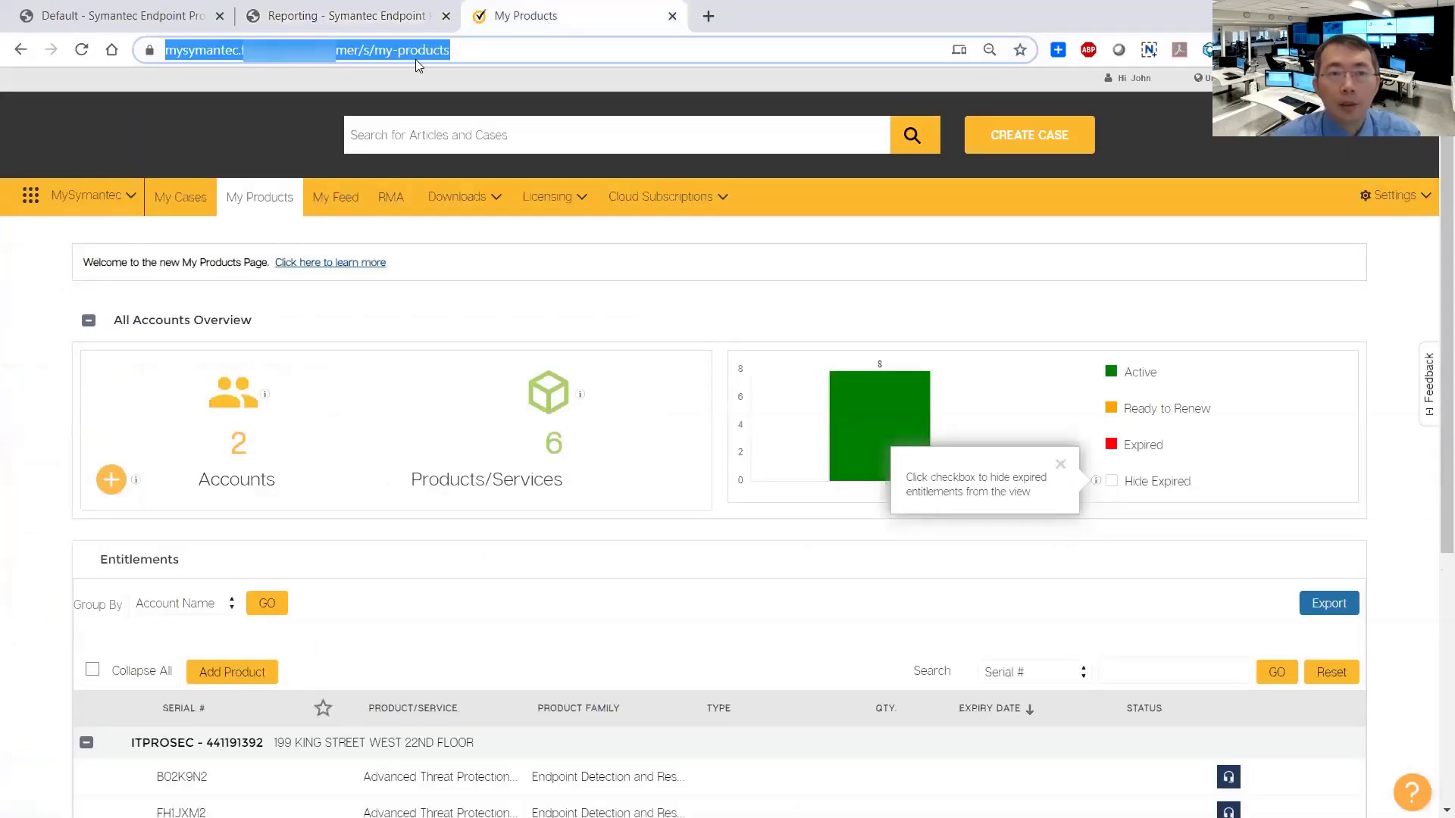
{"action": "left_click", "coordinate": [56, 197]}
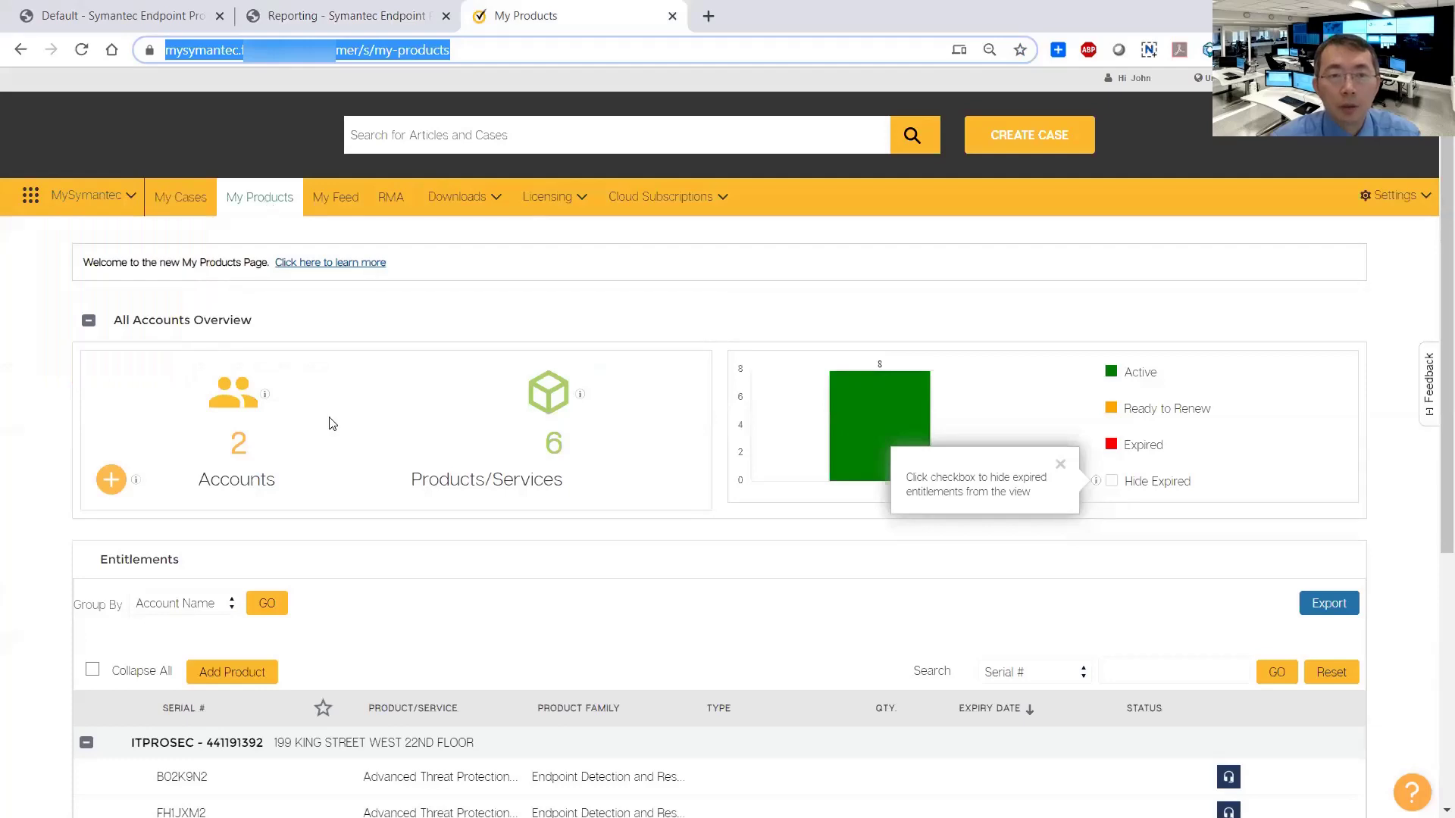
{"action": "scroll", "coordinate": [326, 416], "scroll_direction": "down", "scroll_amount": 5}
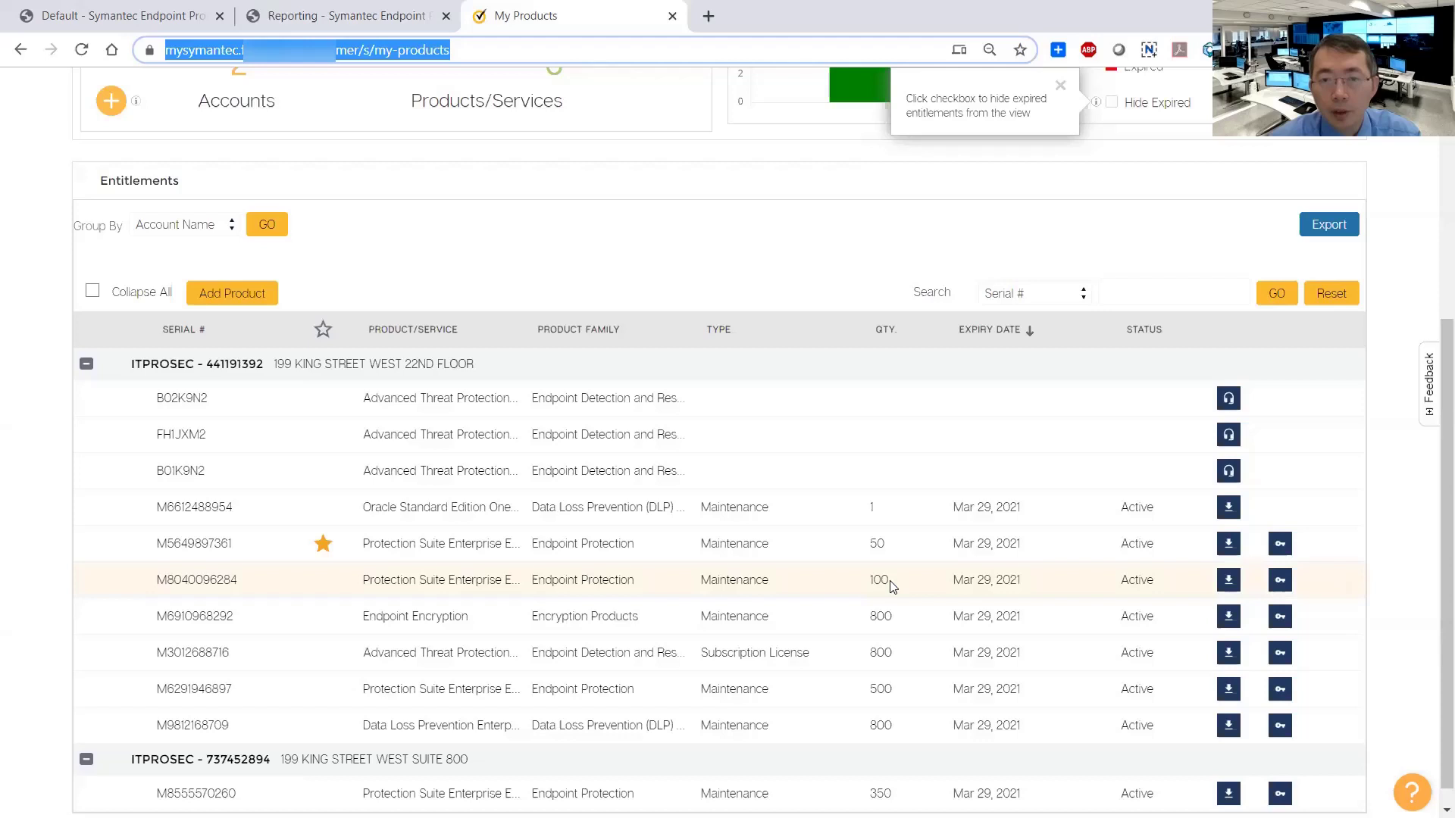
Compare the 50, 800 and 100 QTY values to find the 100-seat entitlement.
{"action": "left_click", "coordinate": [870, 580]}
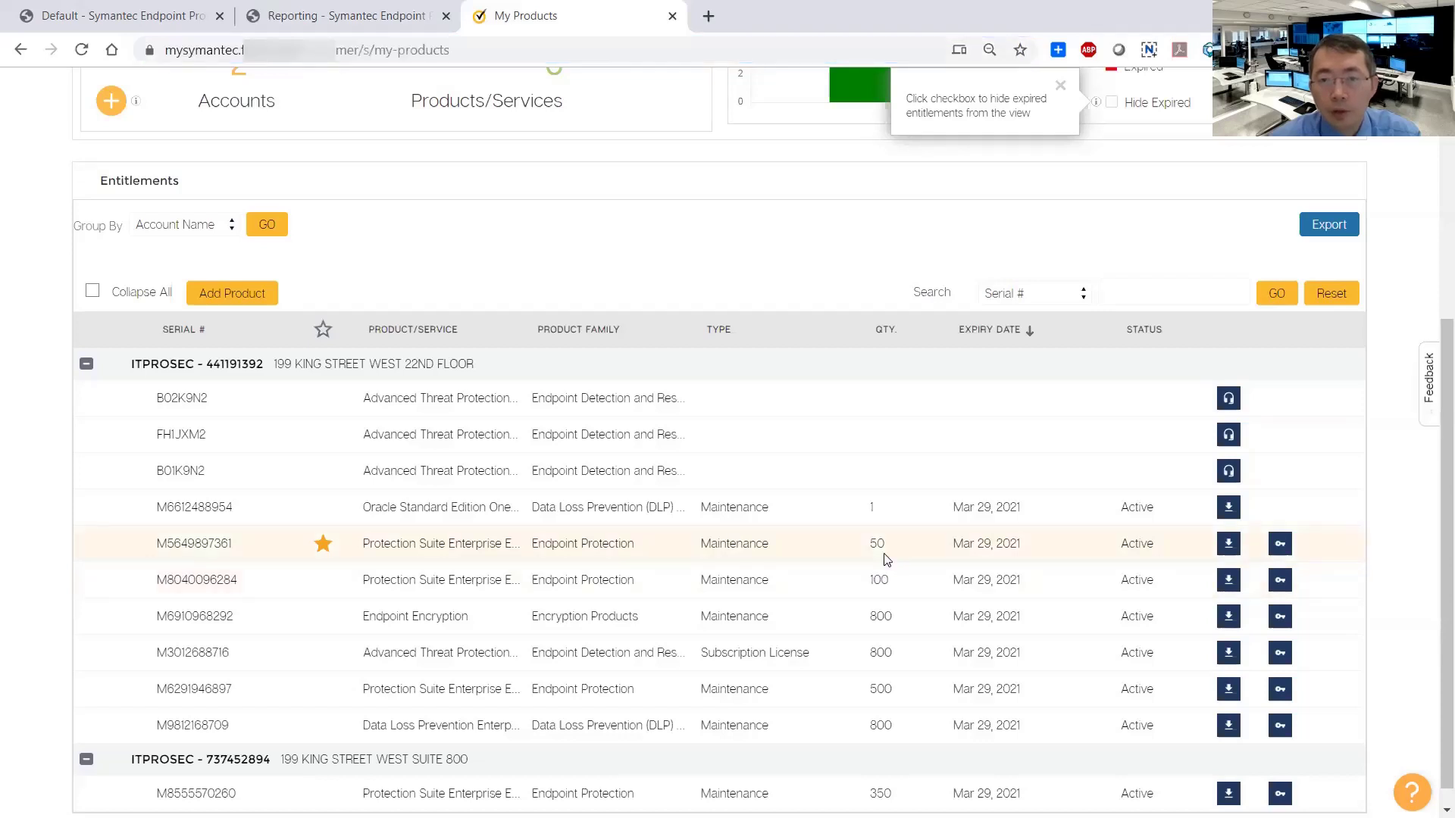
{"action": "double_click", "coordinate": [886, 558]}
{"action": "double_click", "coordinate": [881, 653]}
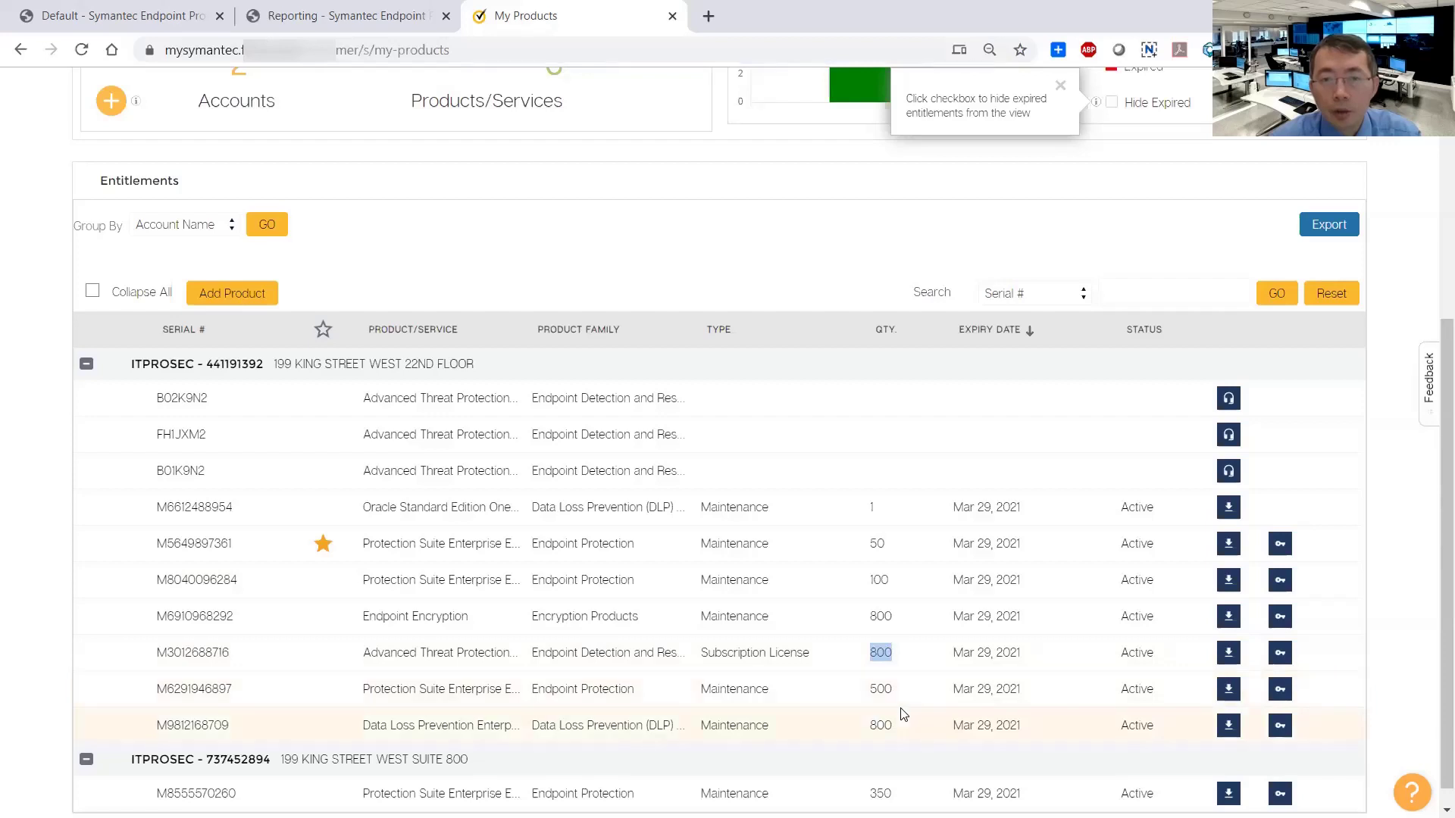
{"action": "double_click", "coordinate": [879, 580]}
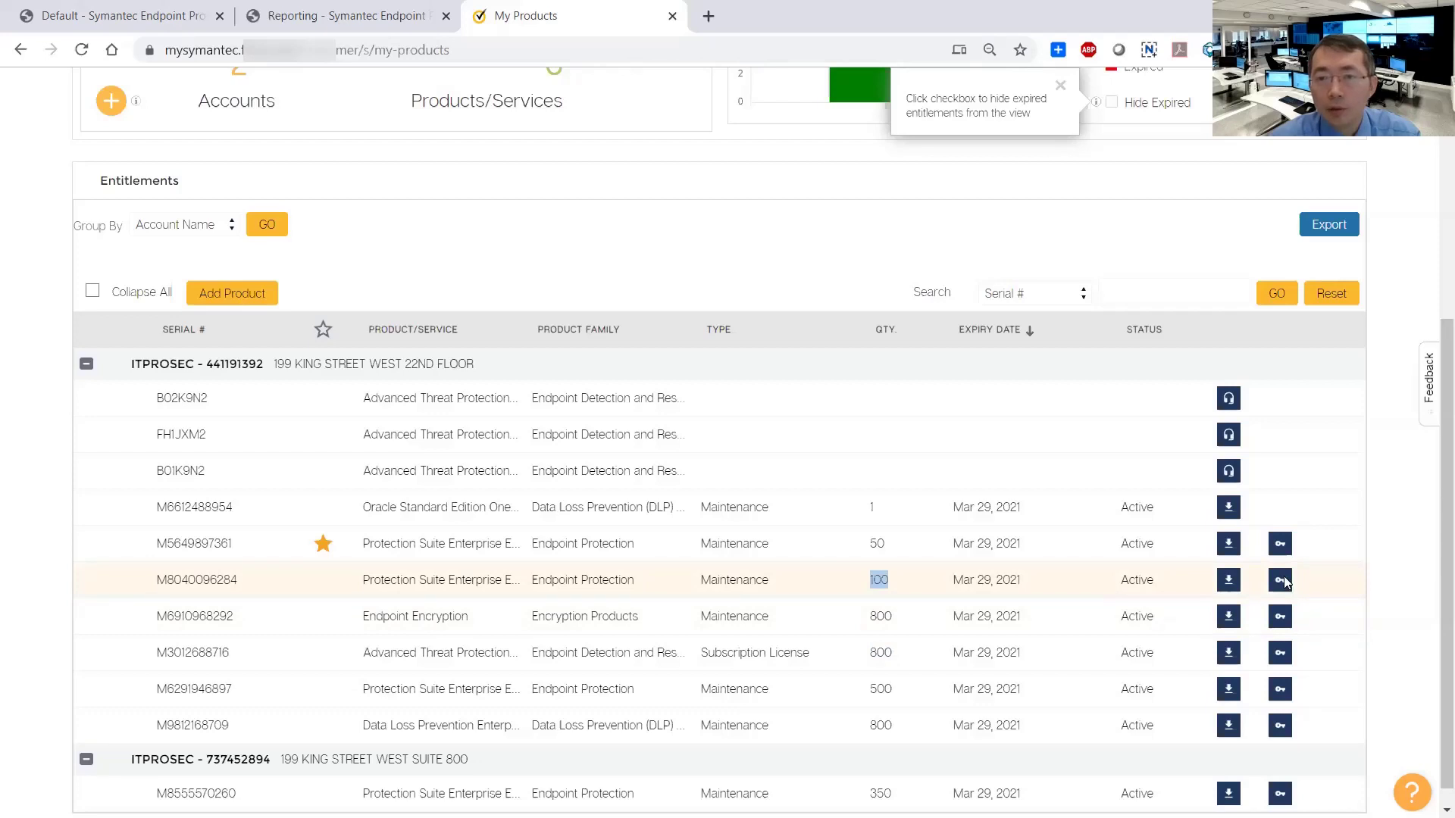
Open the details of the 100-seat Protection Suite Enterprise Edition entitlement.
{"action": "left_click", "coordinate": [1280, 580]}
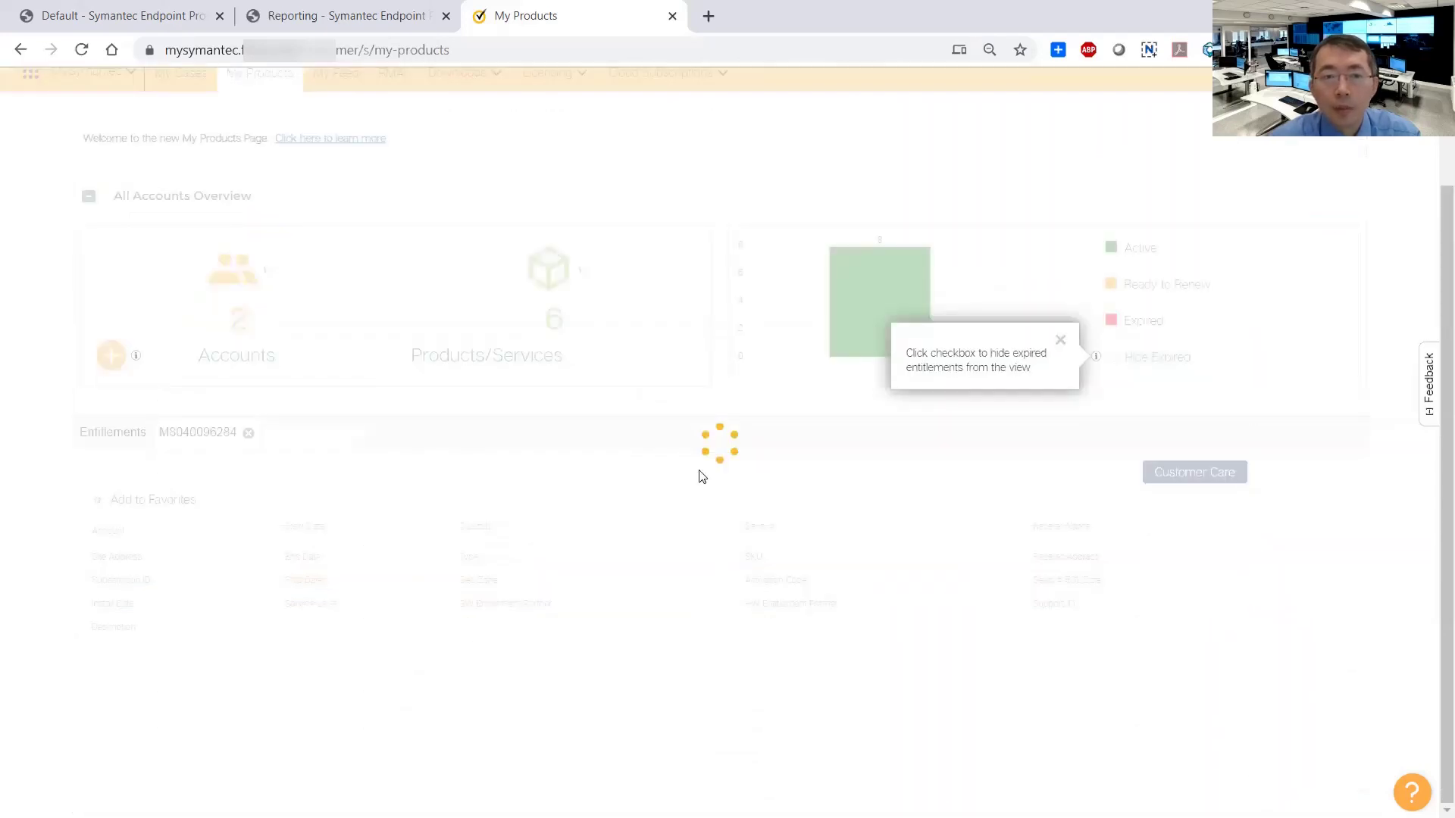
{"action": "scroll", "coordinate": [698, 475], "scroll_direction": "down", "scroll_amount": 3}
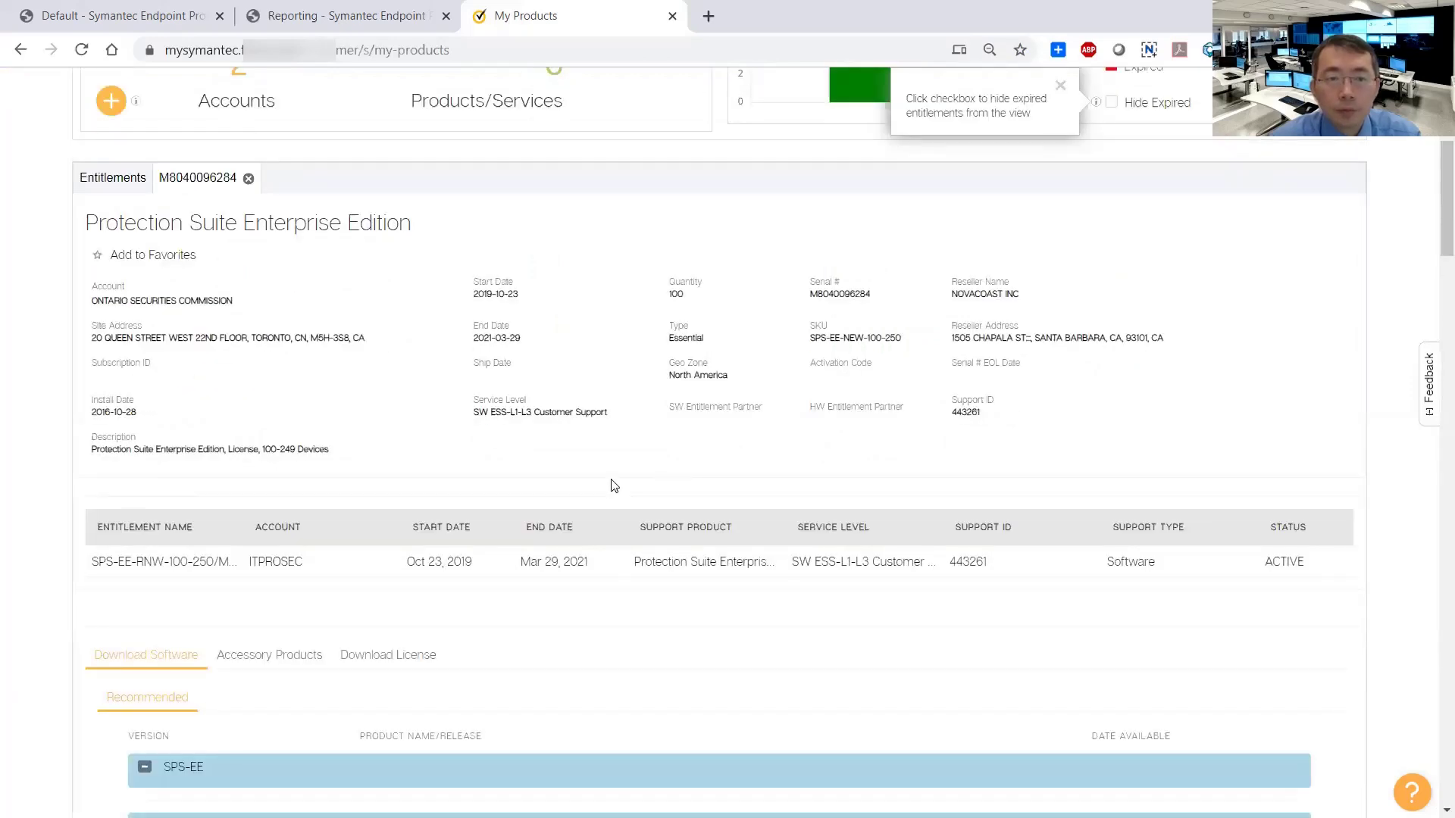
{"action": "scroll", "coordinate": [613, 485], "scroll_direction": "down", "scroll_amount": 3}
{"action": "scroll", "coordinate": [598, 485], "scroll_direction": "up", "scroll_amount": 3}
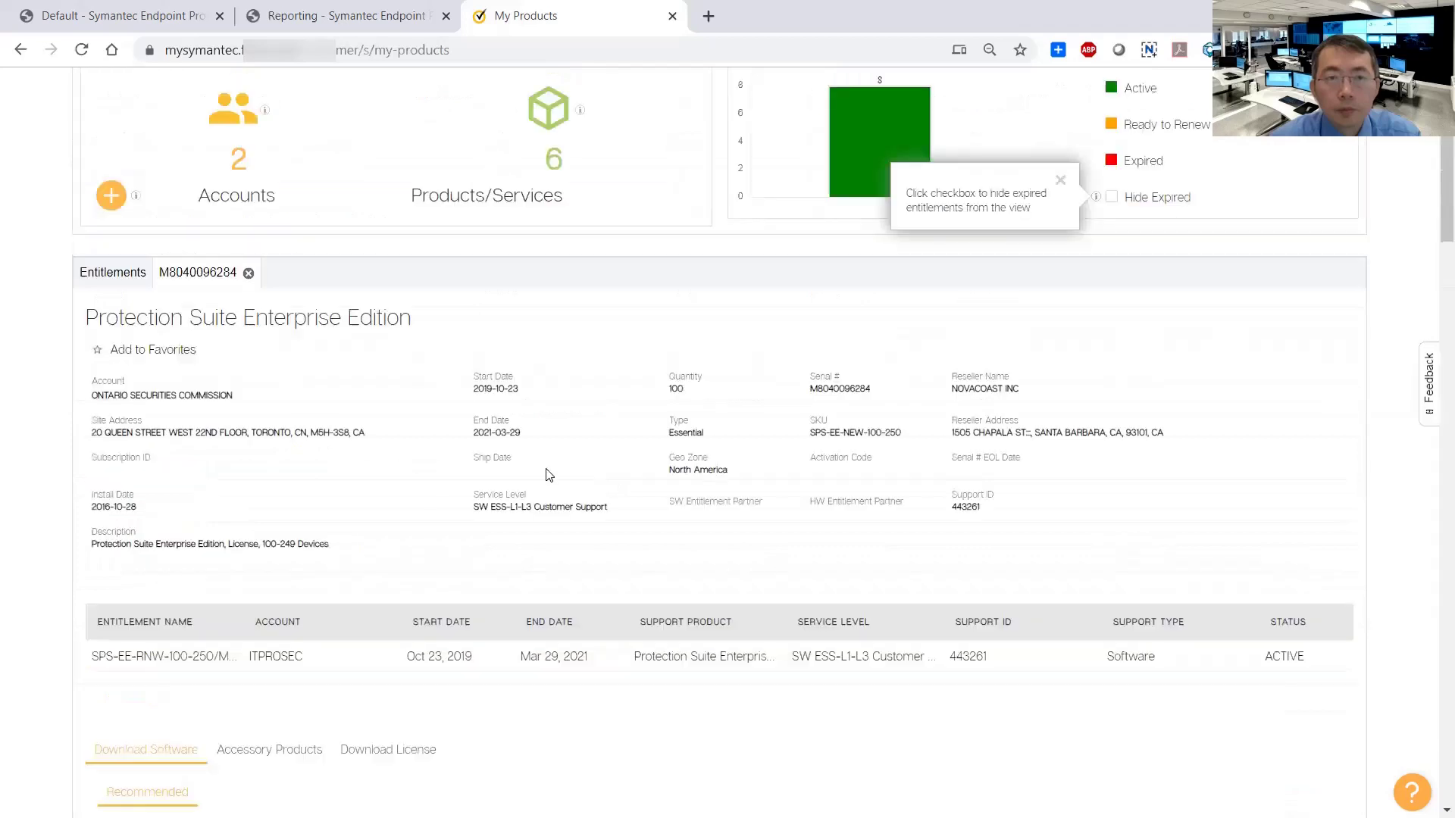
{"action": "scroll", "coordinate": [410, 677], "scroll_direction": "down", "scroll_amount": 1}
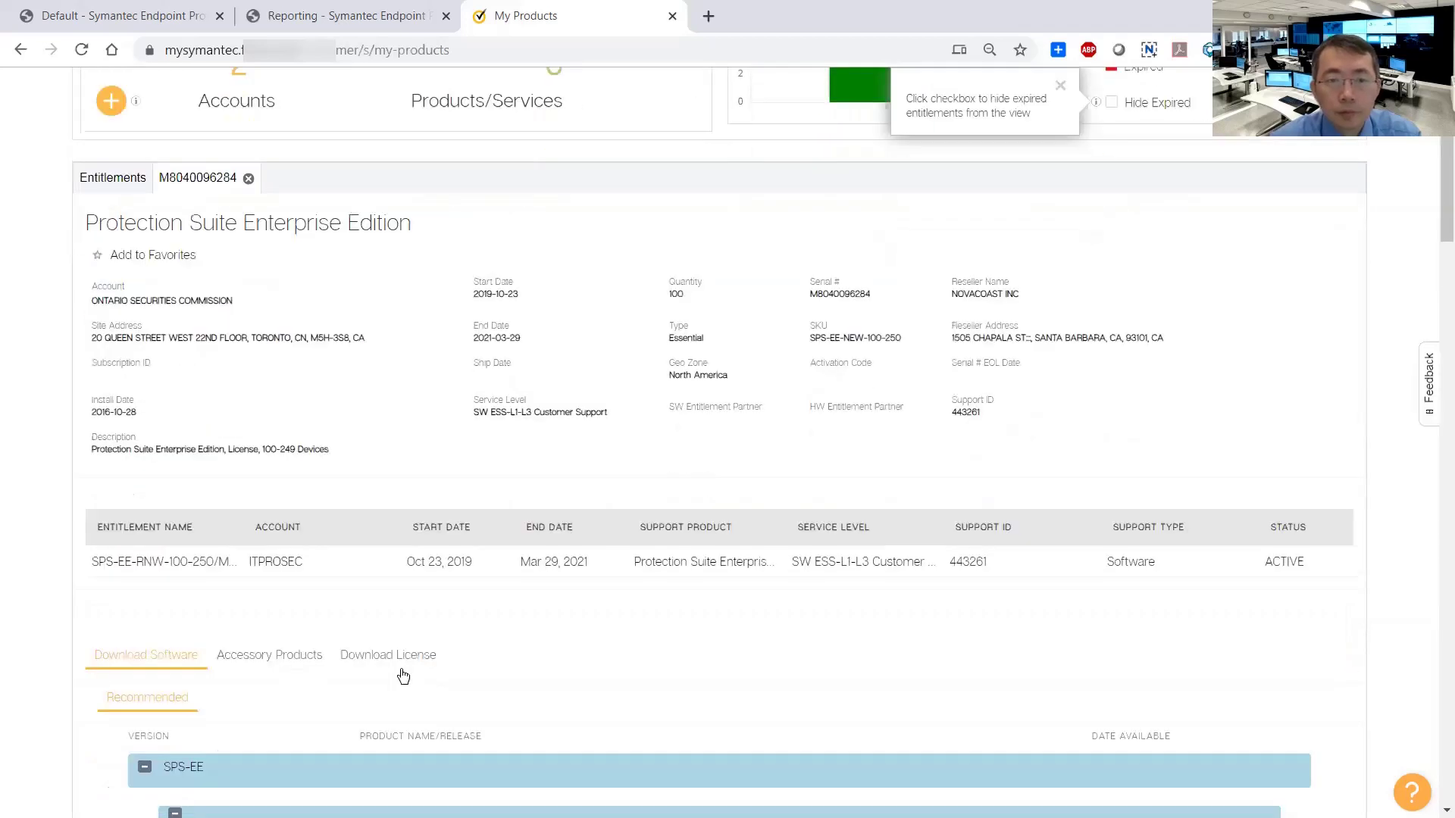
Download the 185171247.slf license file, then return to the Endpoint Protection Manager console.
{"action": "left_click", "coordinate": [401, 655]}
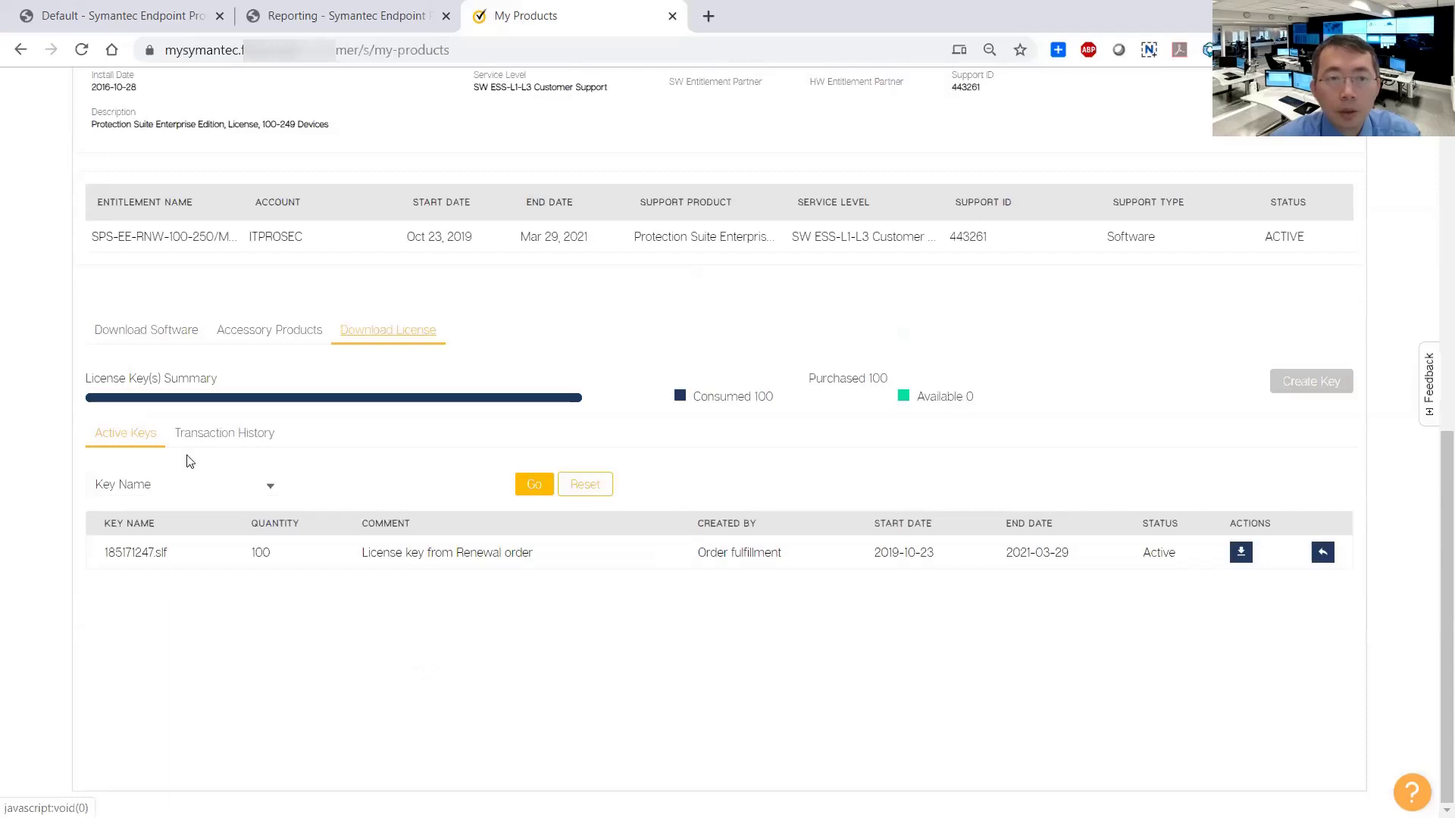
{"action": "left_click", "coordinate": [531, 486]}
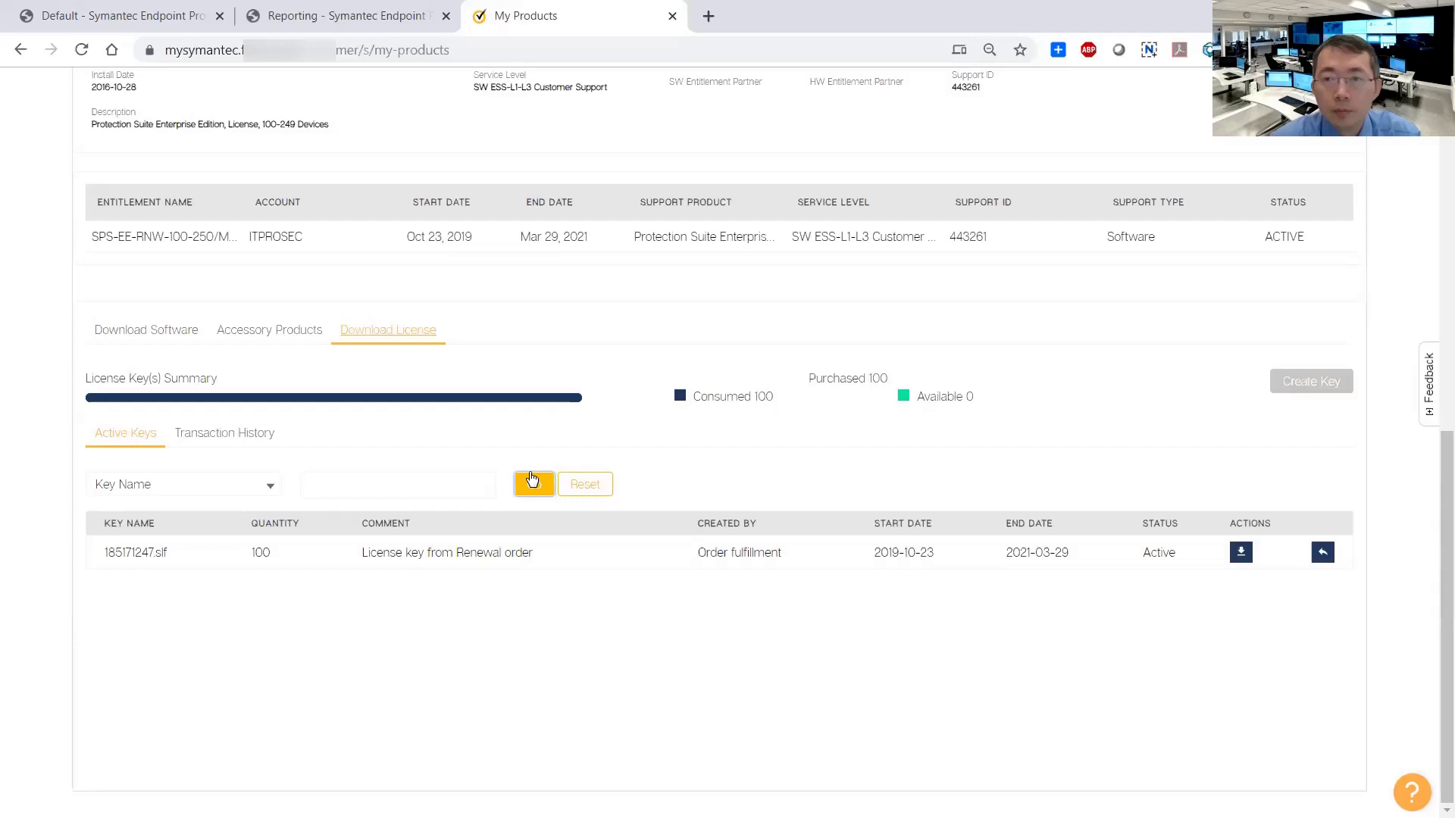
{"action": "left_click", "coordinate": [1241, 553]}
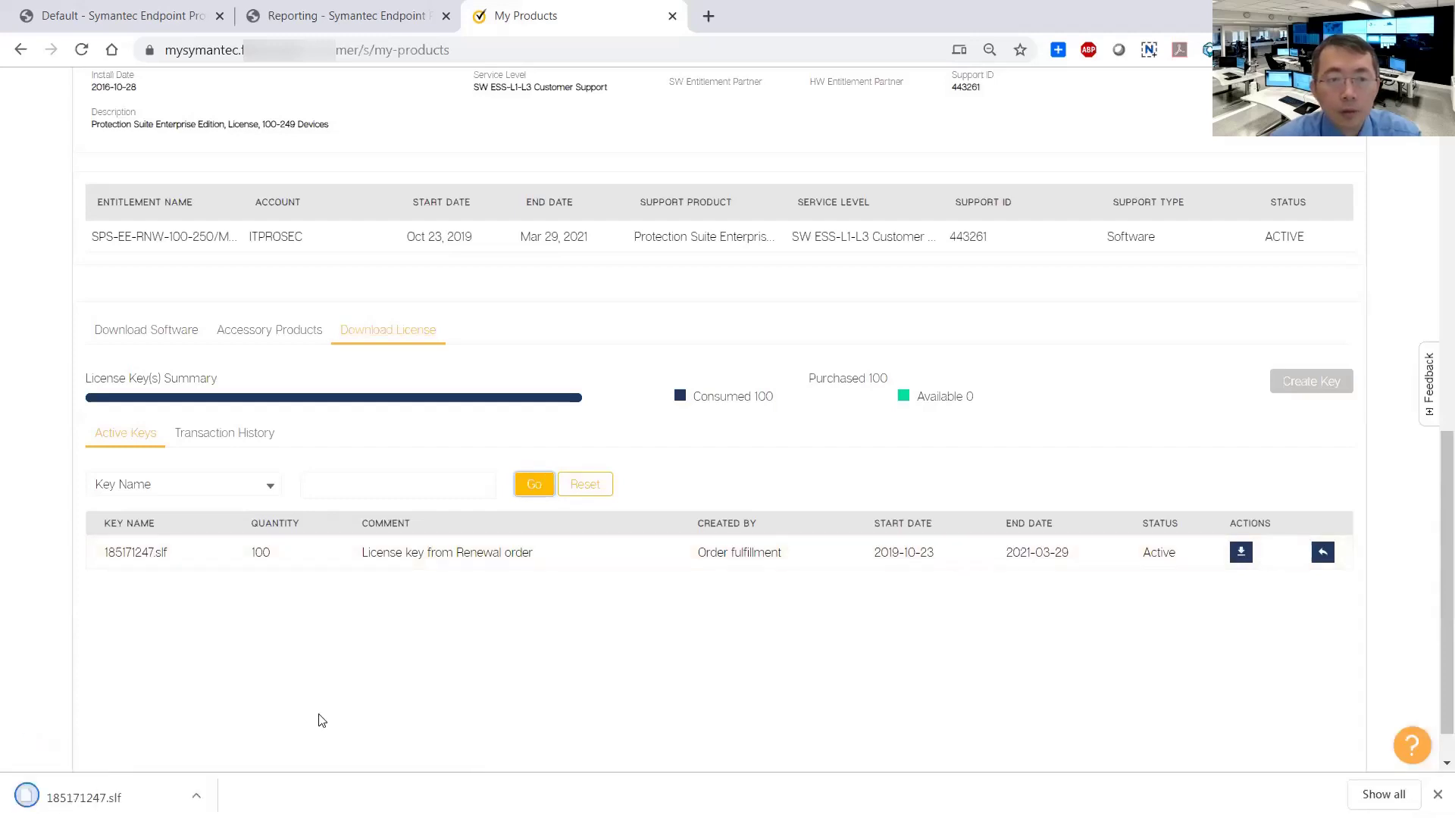
{"action": "left_click", "coordinate": [102, 782]}
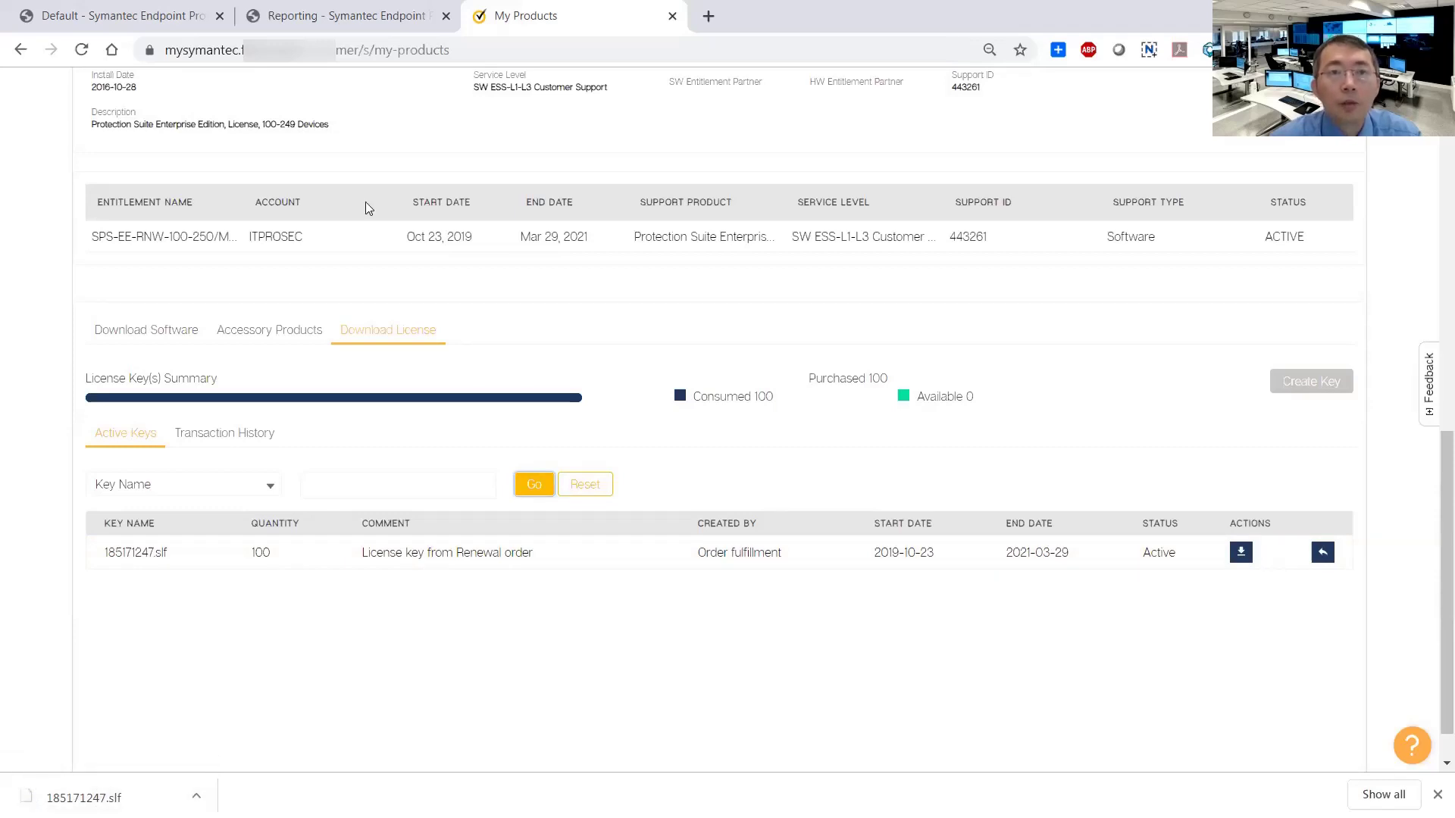
{"action": "left_click", "coordinate": [157, 22]}
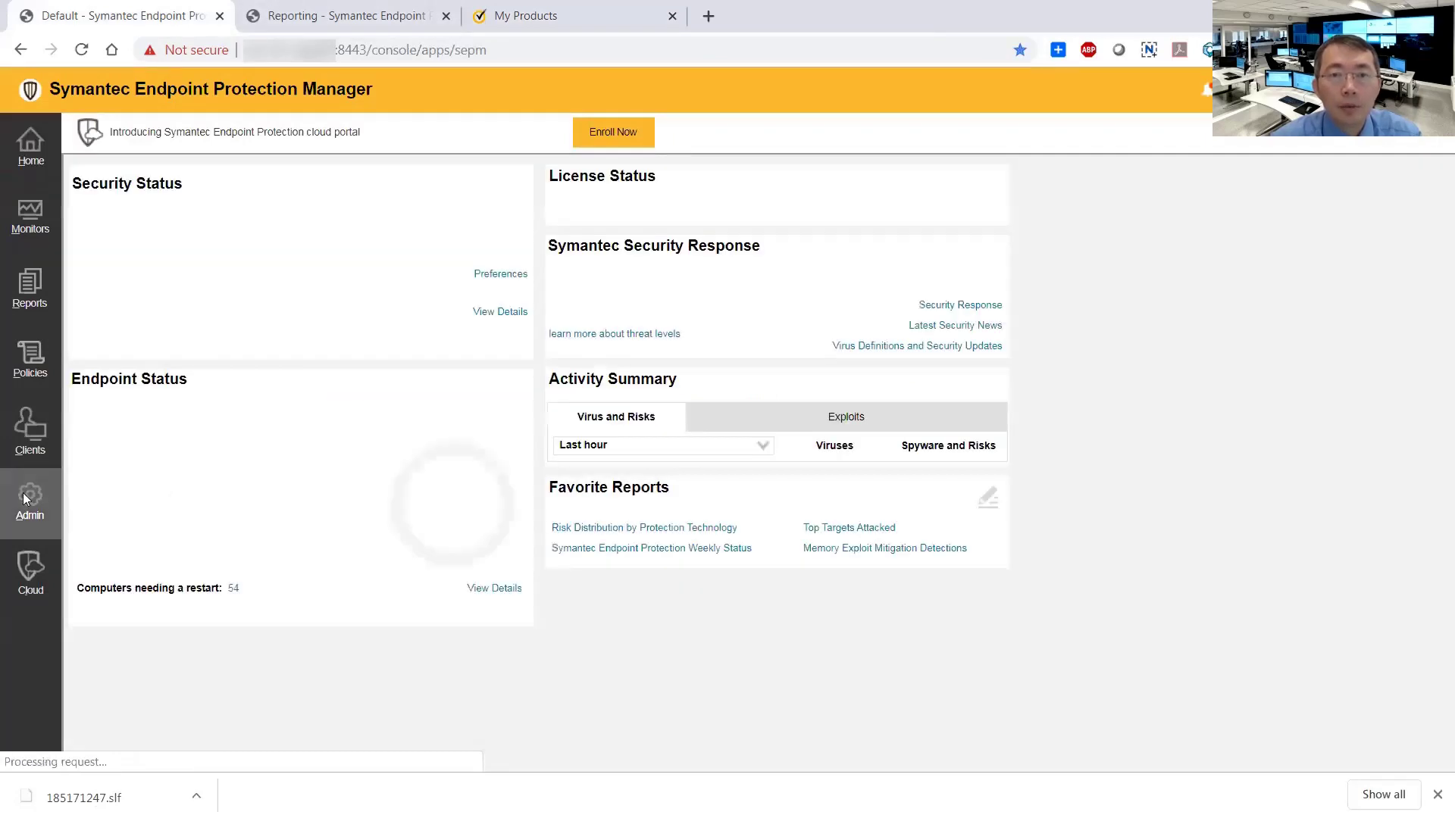
From the Licenses page, start the License Activation Wizard to renew an existing license.
{"action": "left_click", "coordinate": [27, 500]}
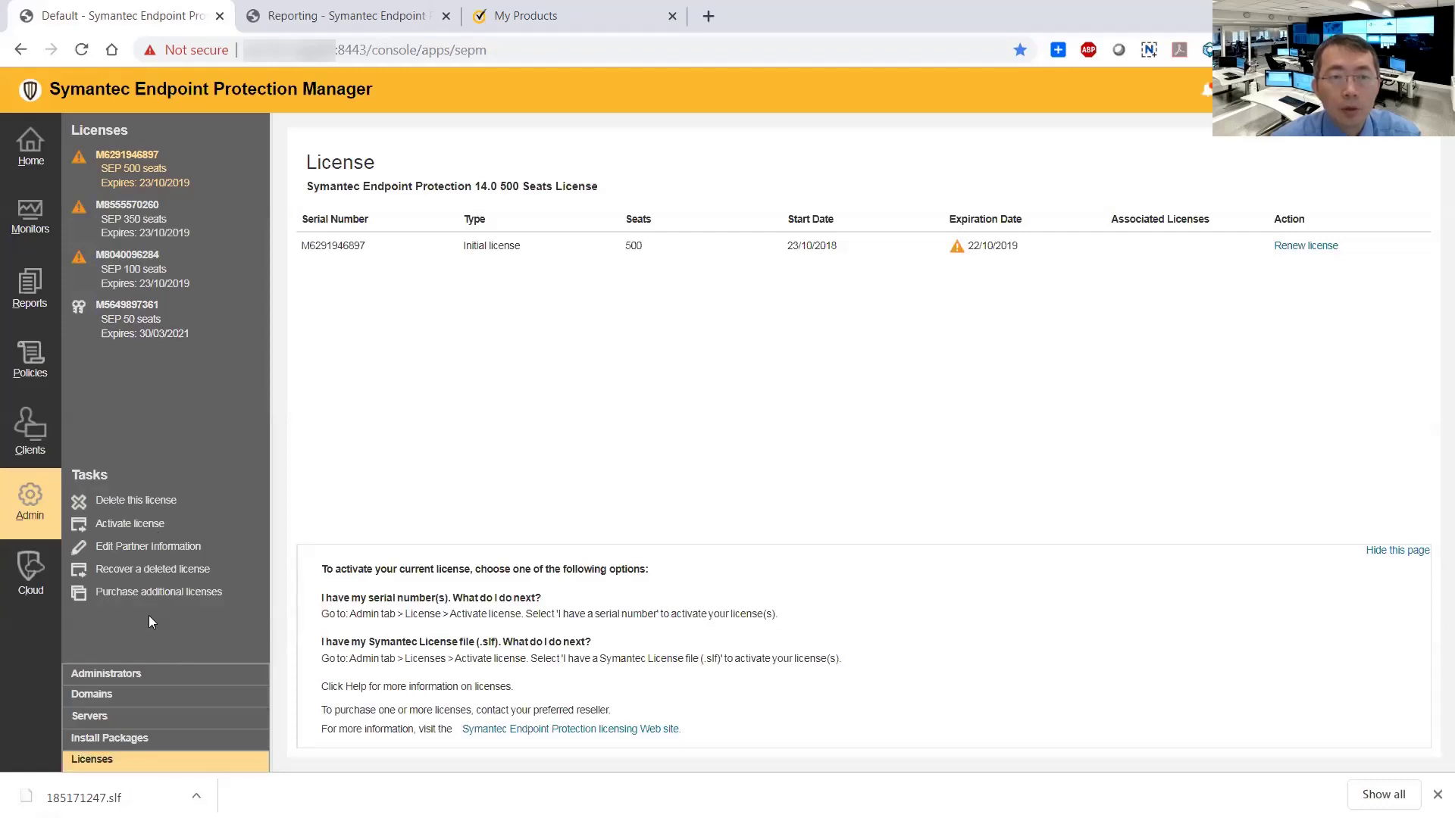
{"action": "left_click", "coordinate": [137, 528]}
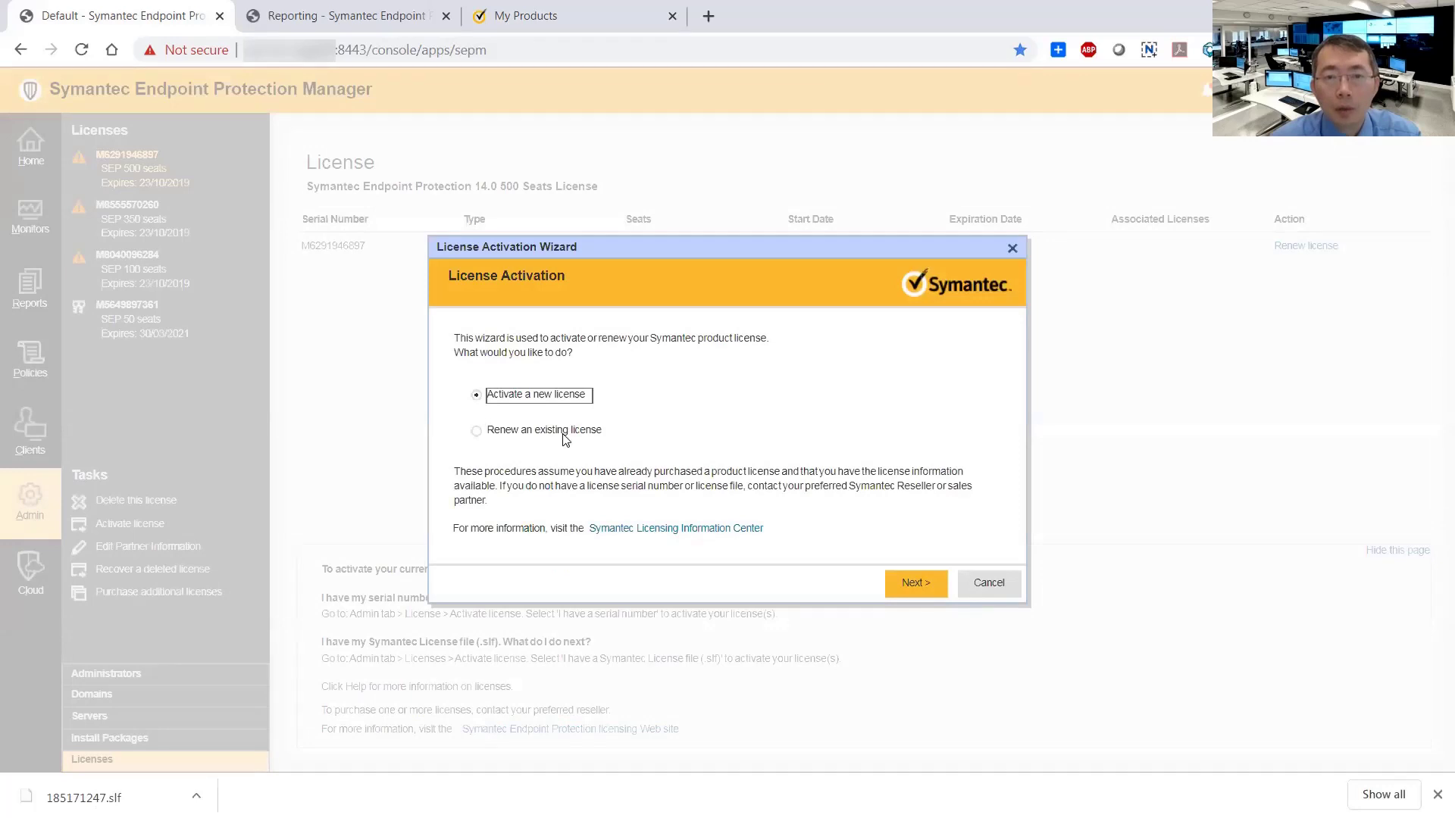
{"action": "left_click", "coordinate": [563, 436]}
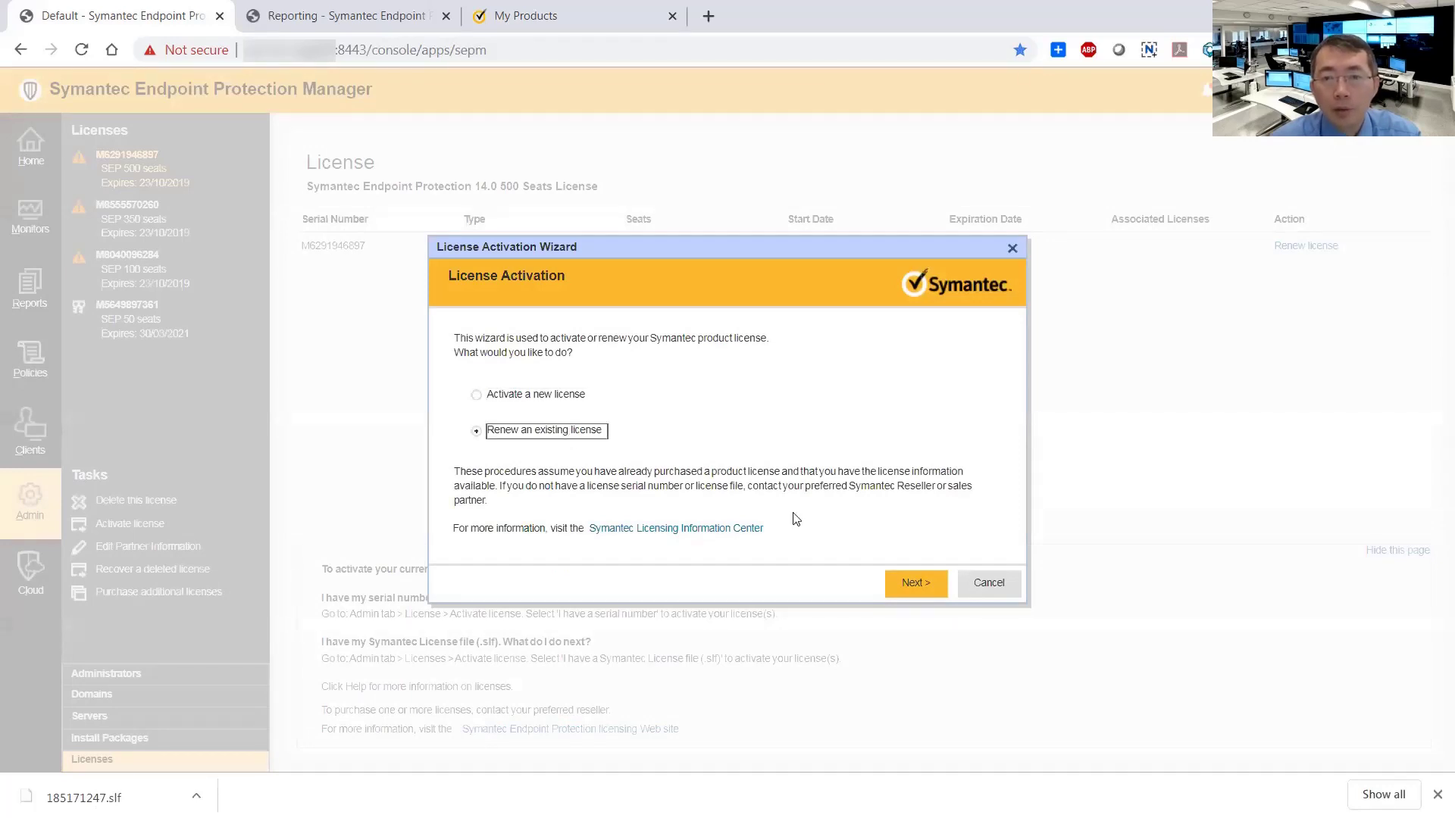
{"action": "left_click", "coordinate": [897, 581]}
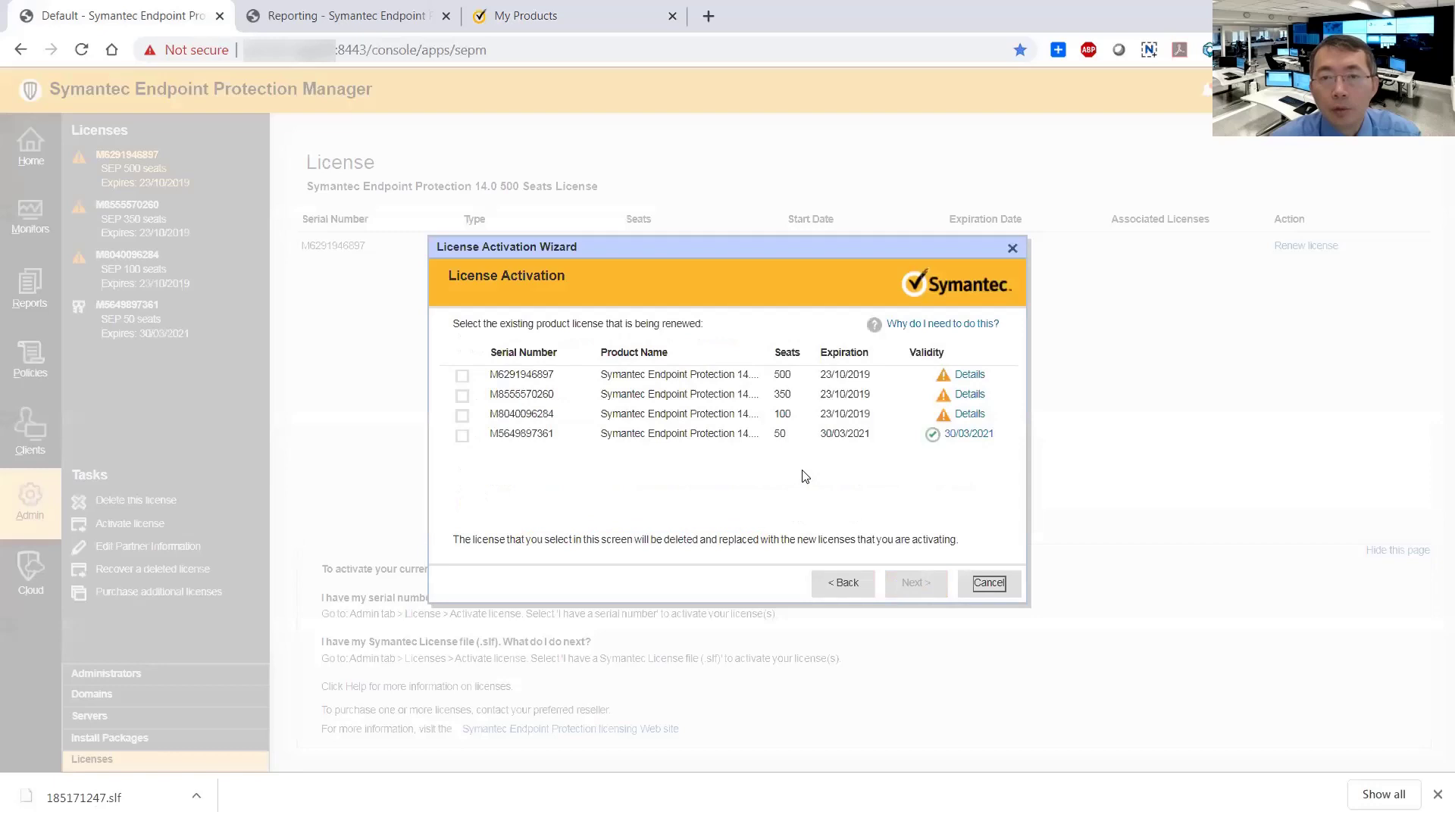
Tick the expired 100-seat license and choose to supply a Symantec License file (.slf).
{"action": "left_click", "coordinate": [766, 417]}
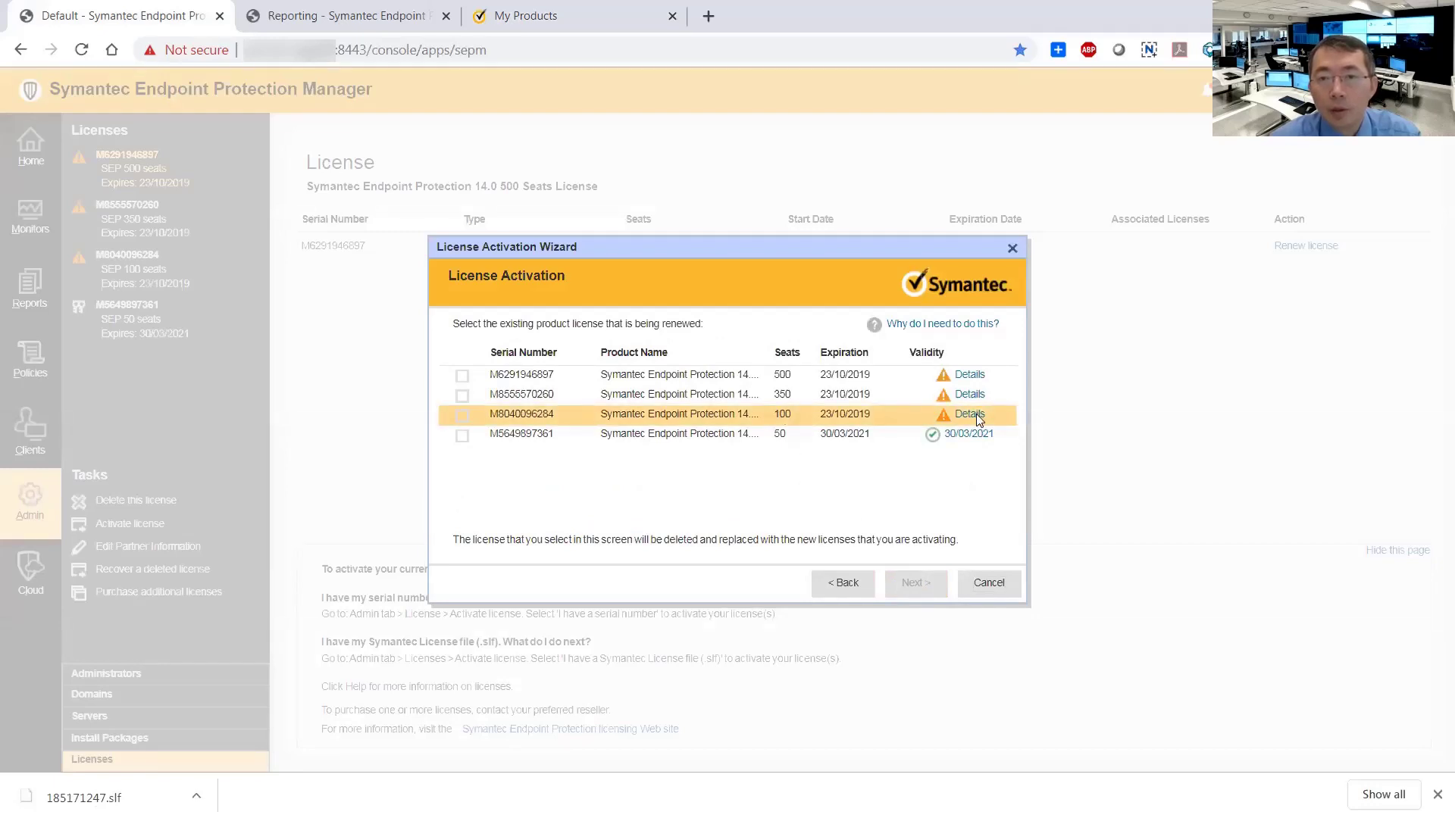
{"action": "left_click", "coordinate": [463, 415]}
{"action": "left_click", "coordinate": [901, 589]}
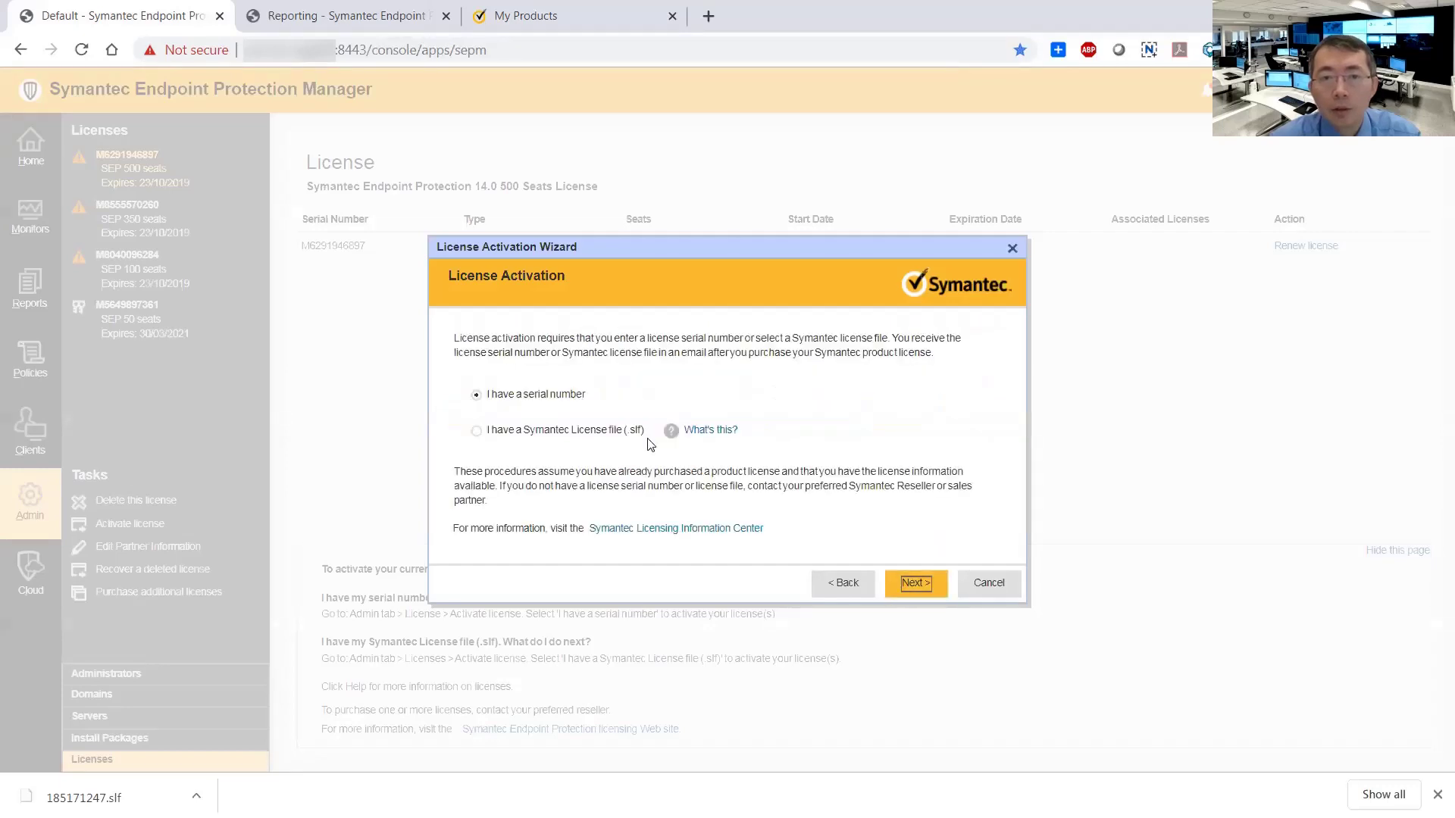
{"action": "left_click", "coordinate": [586, 434]}
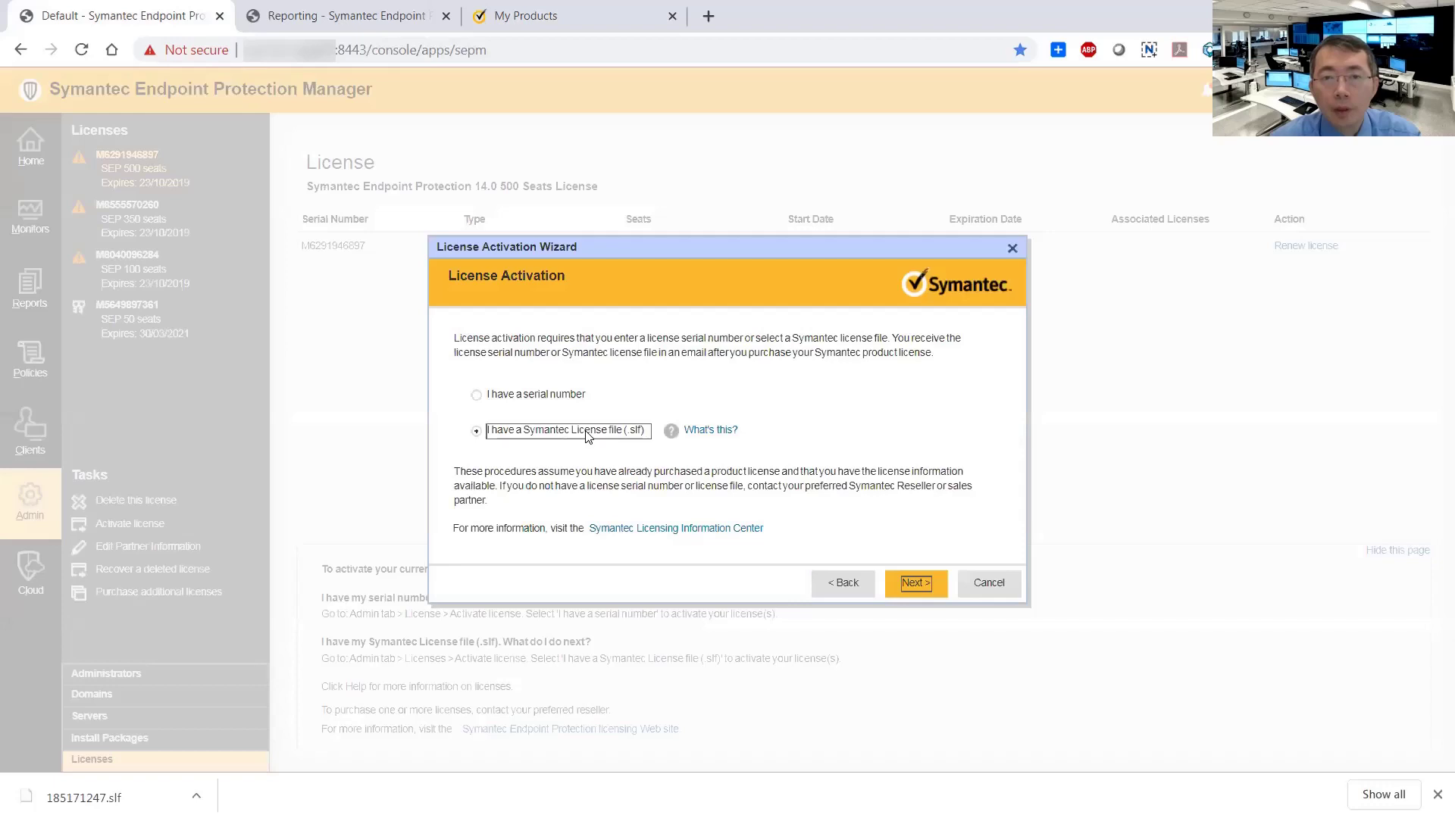
{"action": "left_click", "coordinate": [906, 580]}
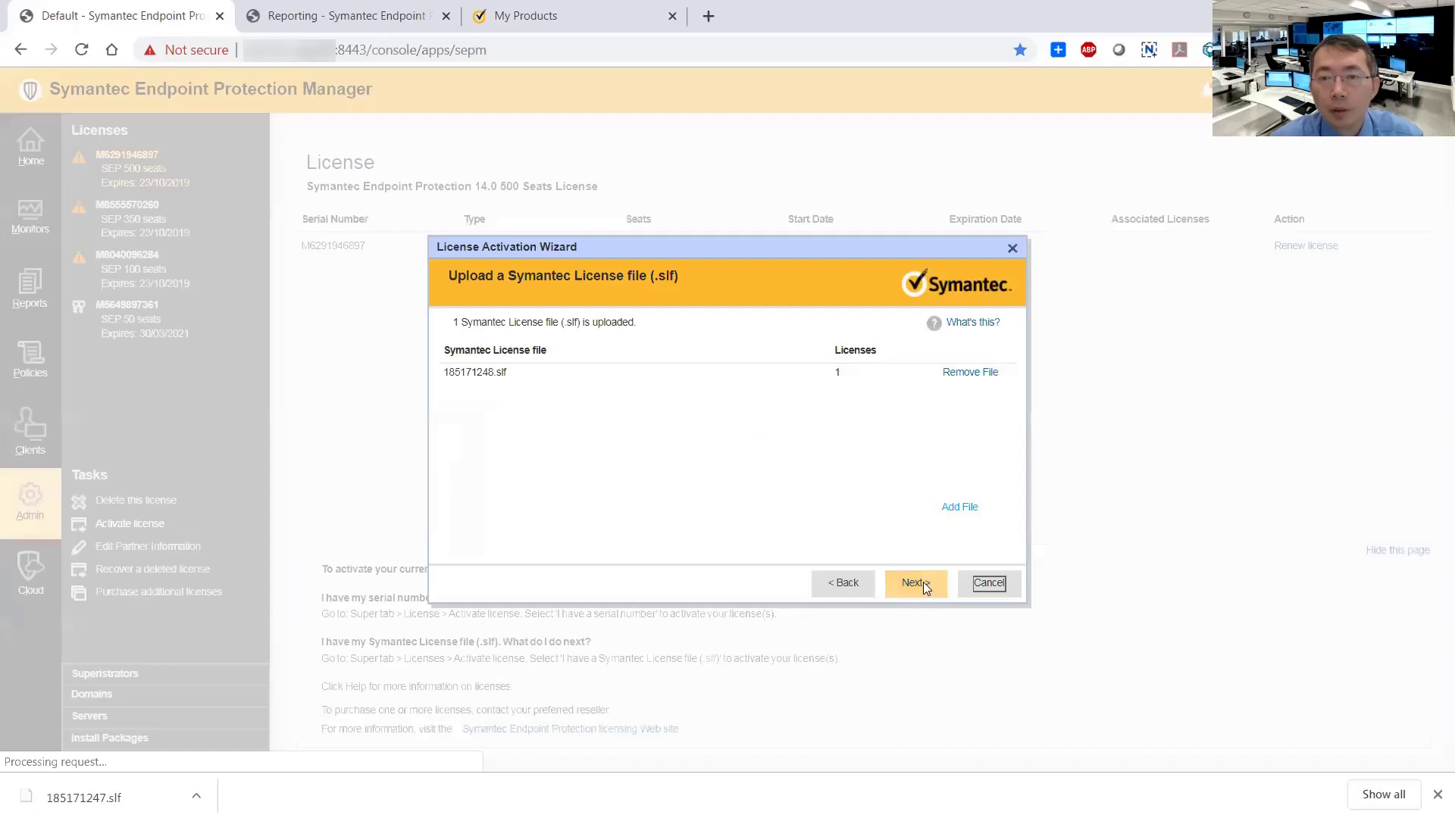
{"action": "left_click", "coordinate": [923, 585]}
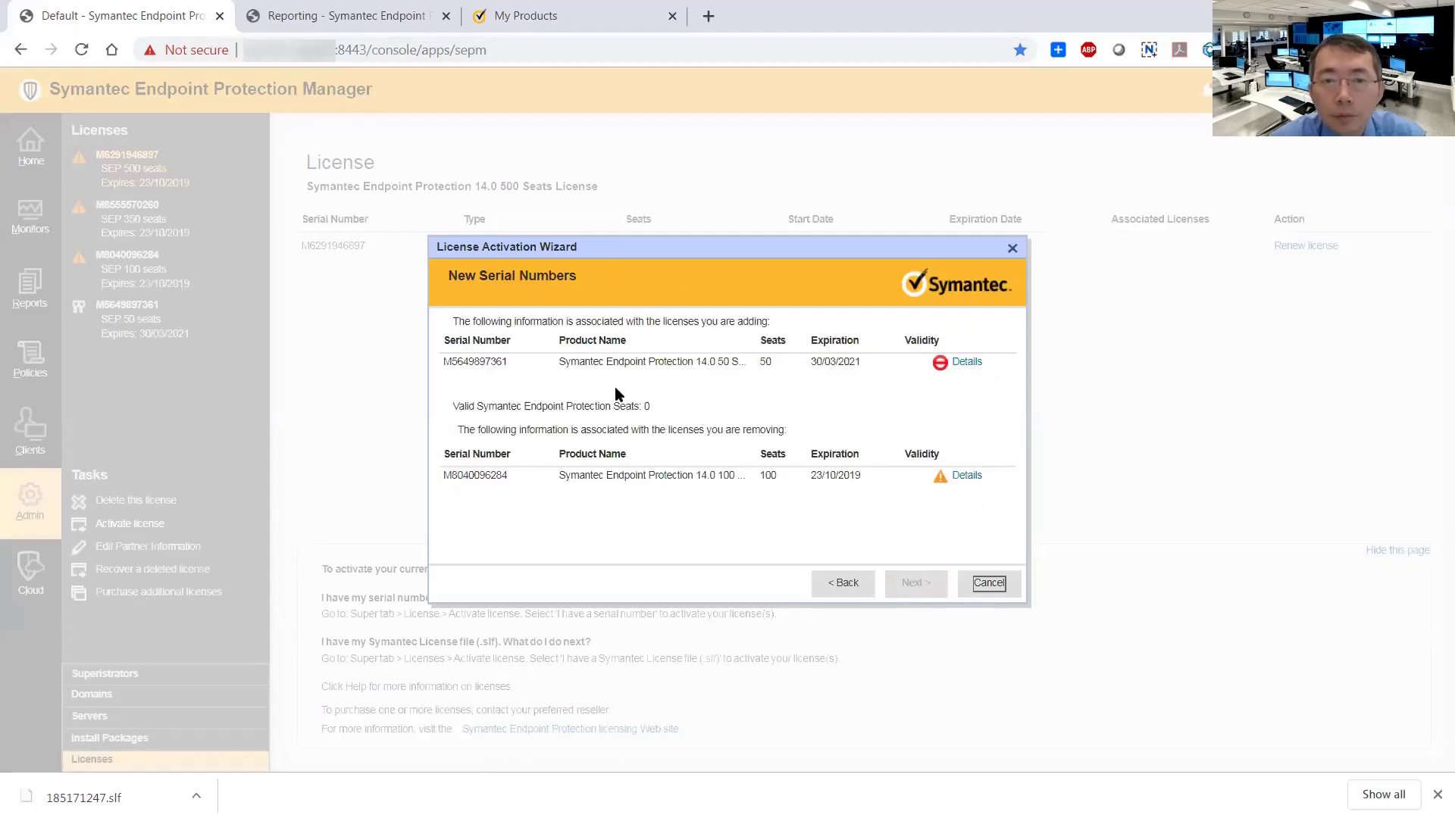
{"action": "left_click", "coordinate": [943, 481]}
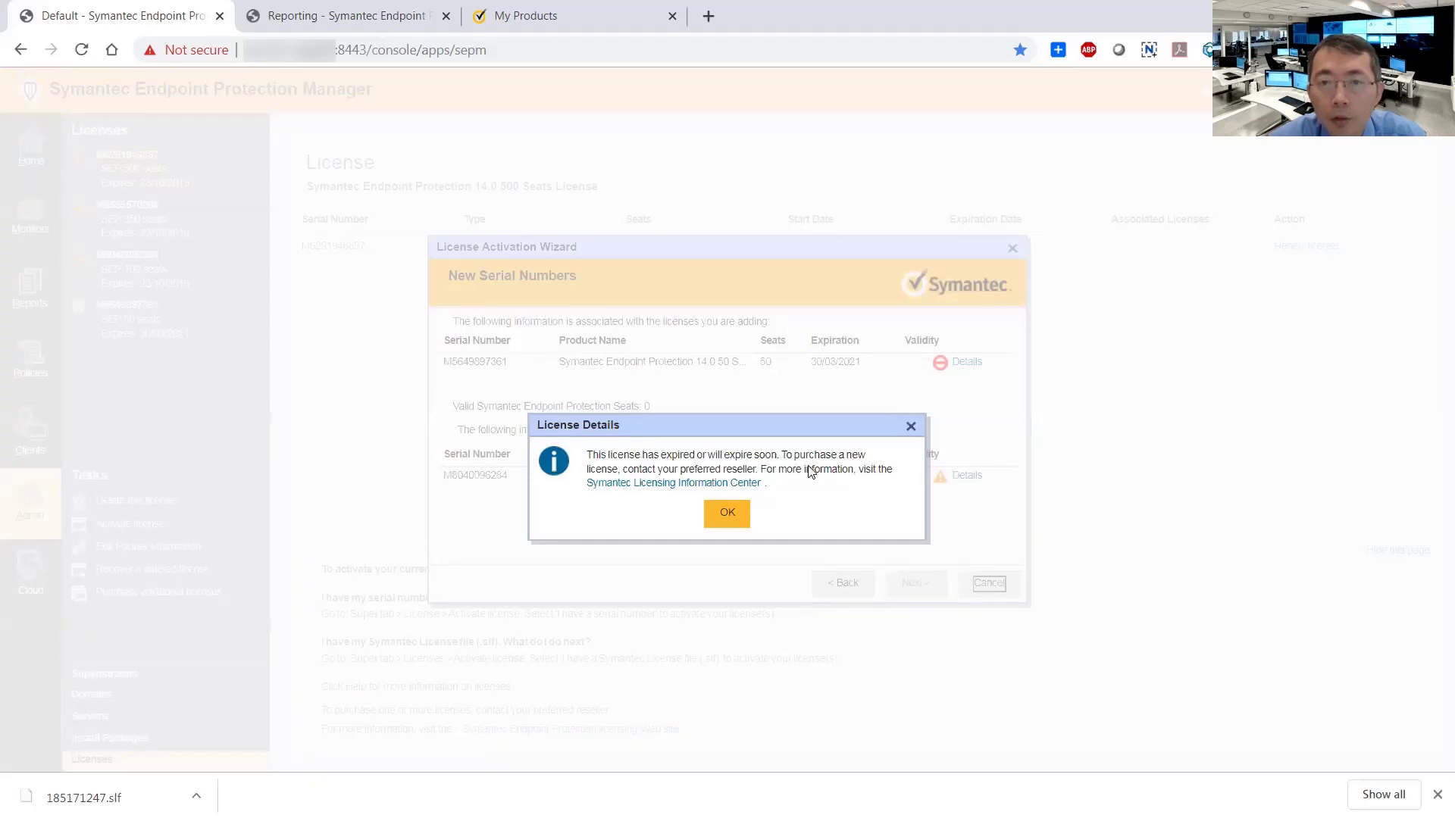
{"action": "left_click", "coordinate": [733, 511]}
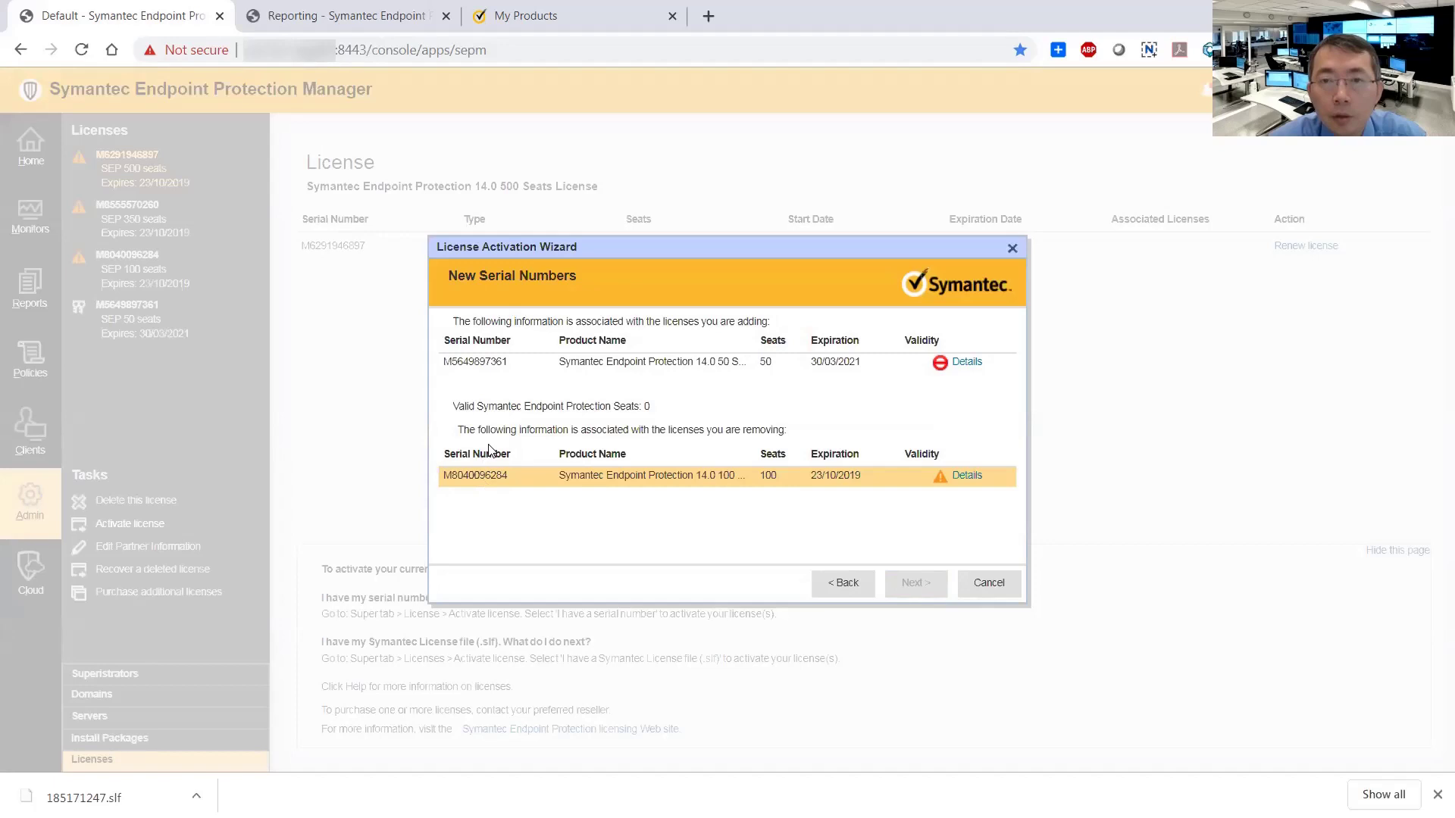
{"action": "left_click", "coordinate": [493, 364]}
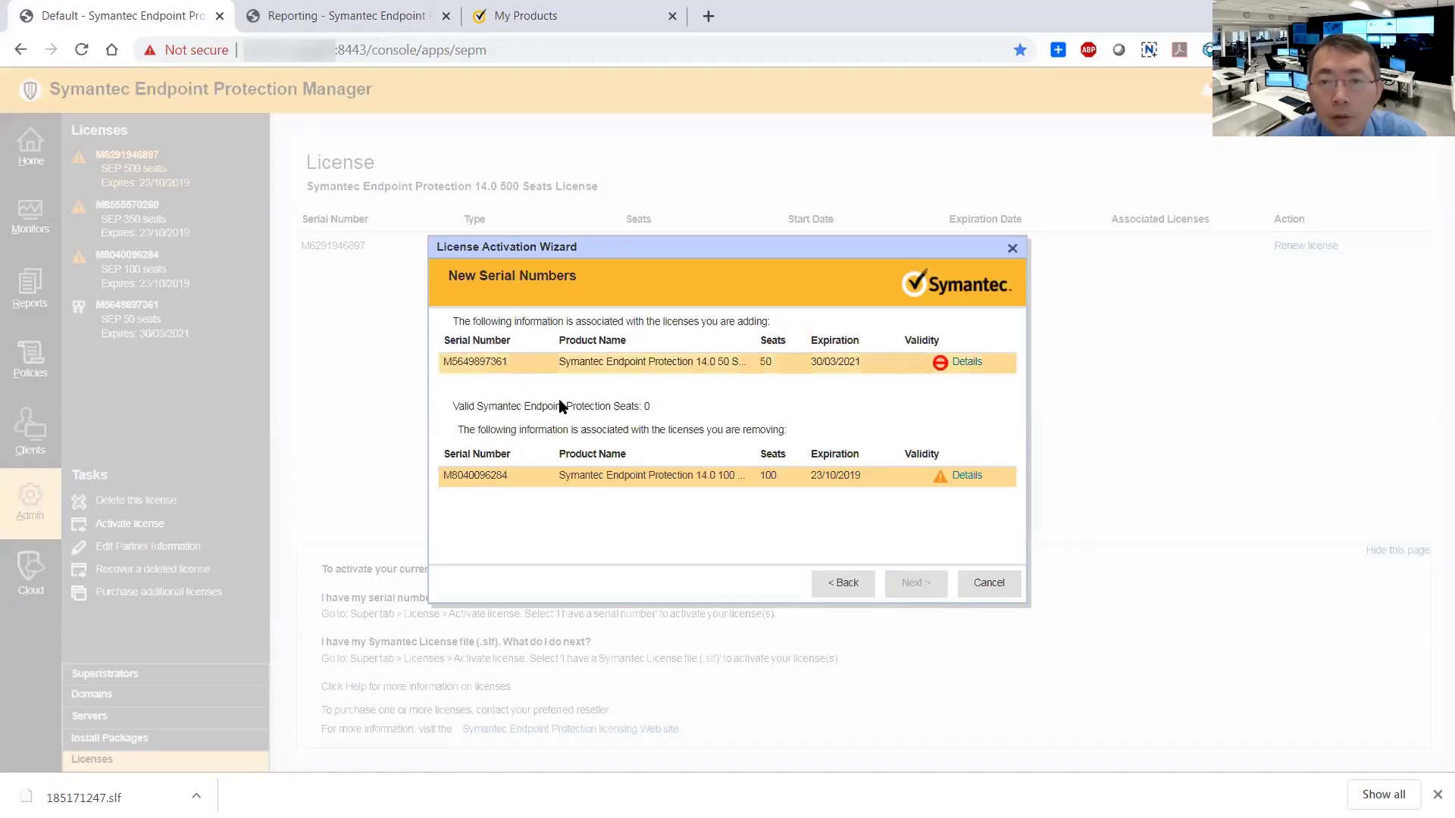
{"action": "left_click", "coordinate": [838, 587]}
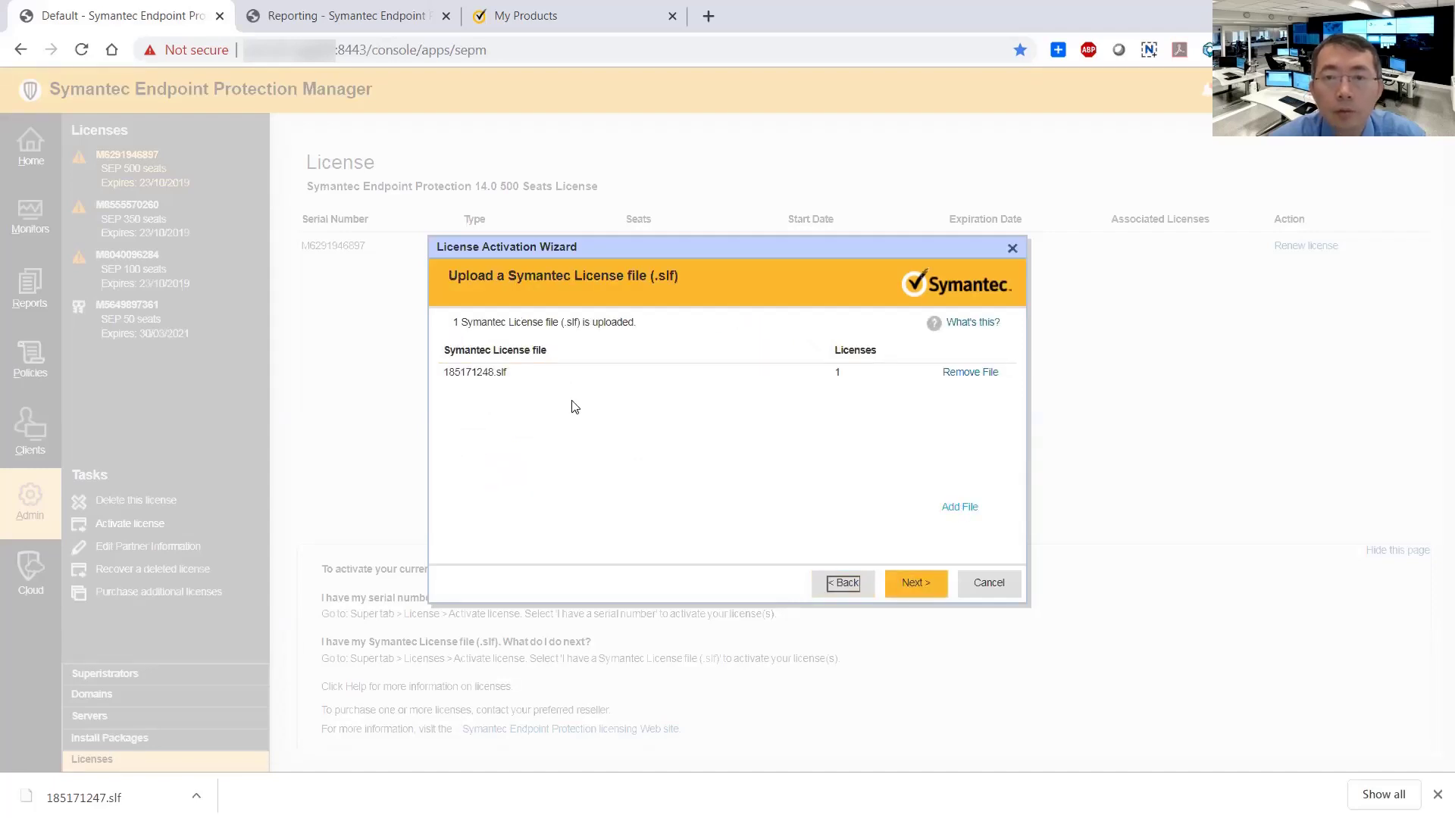
Add and upload the 185171247.slf license file in the wizard.
{"action": "left_click", "coordinate": [946, 506]}
{"action": "left_click", "coordinate": [542, 285]}
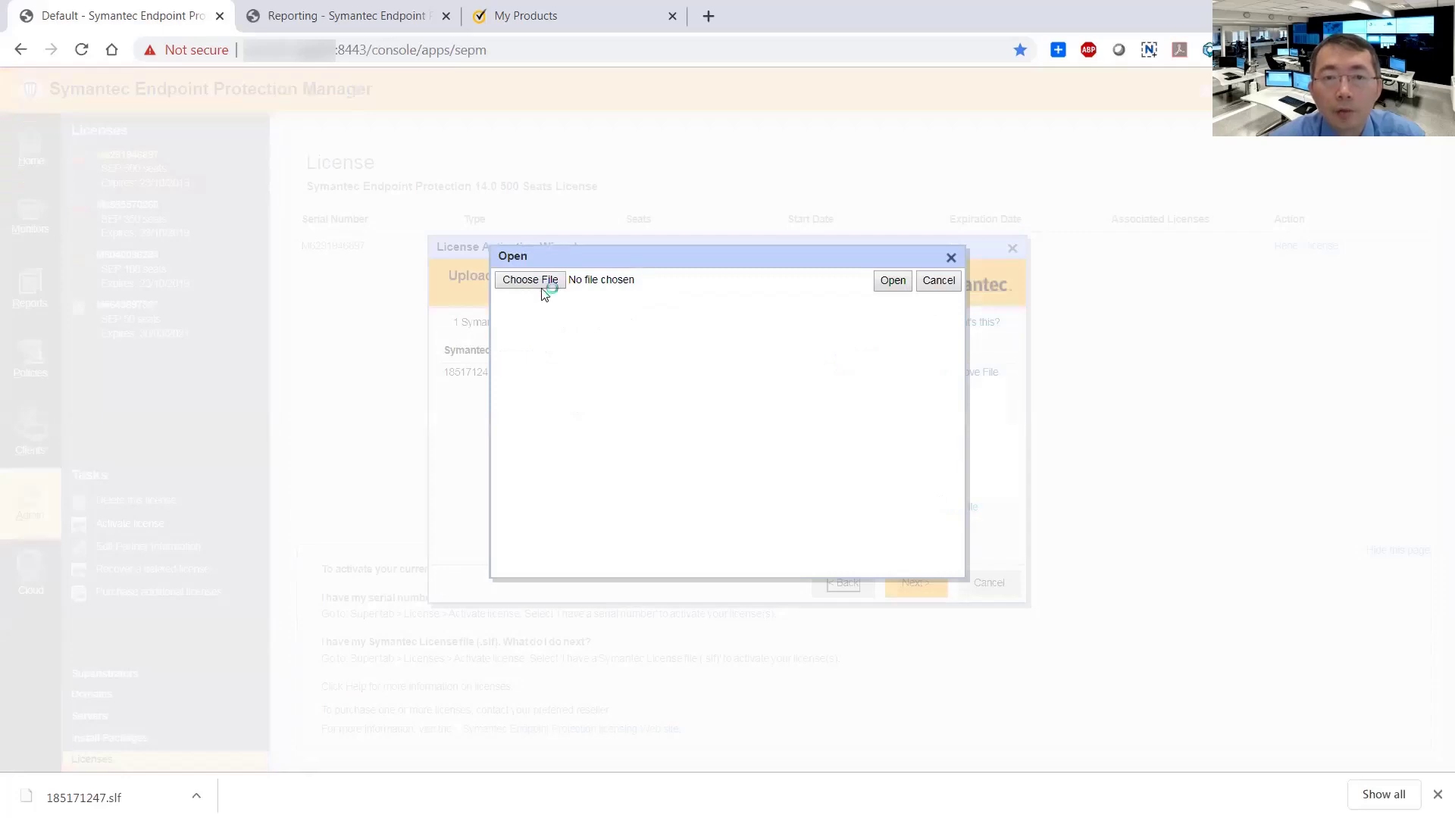
{"action": "double_click", "coordinate": [318, 303]}
{"action": "key", "text": "Return"}
Review the 100-seat and 50-seat license entries and finish the activation.
{"action": "left_click", "coordinate": [916, 583]}
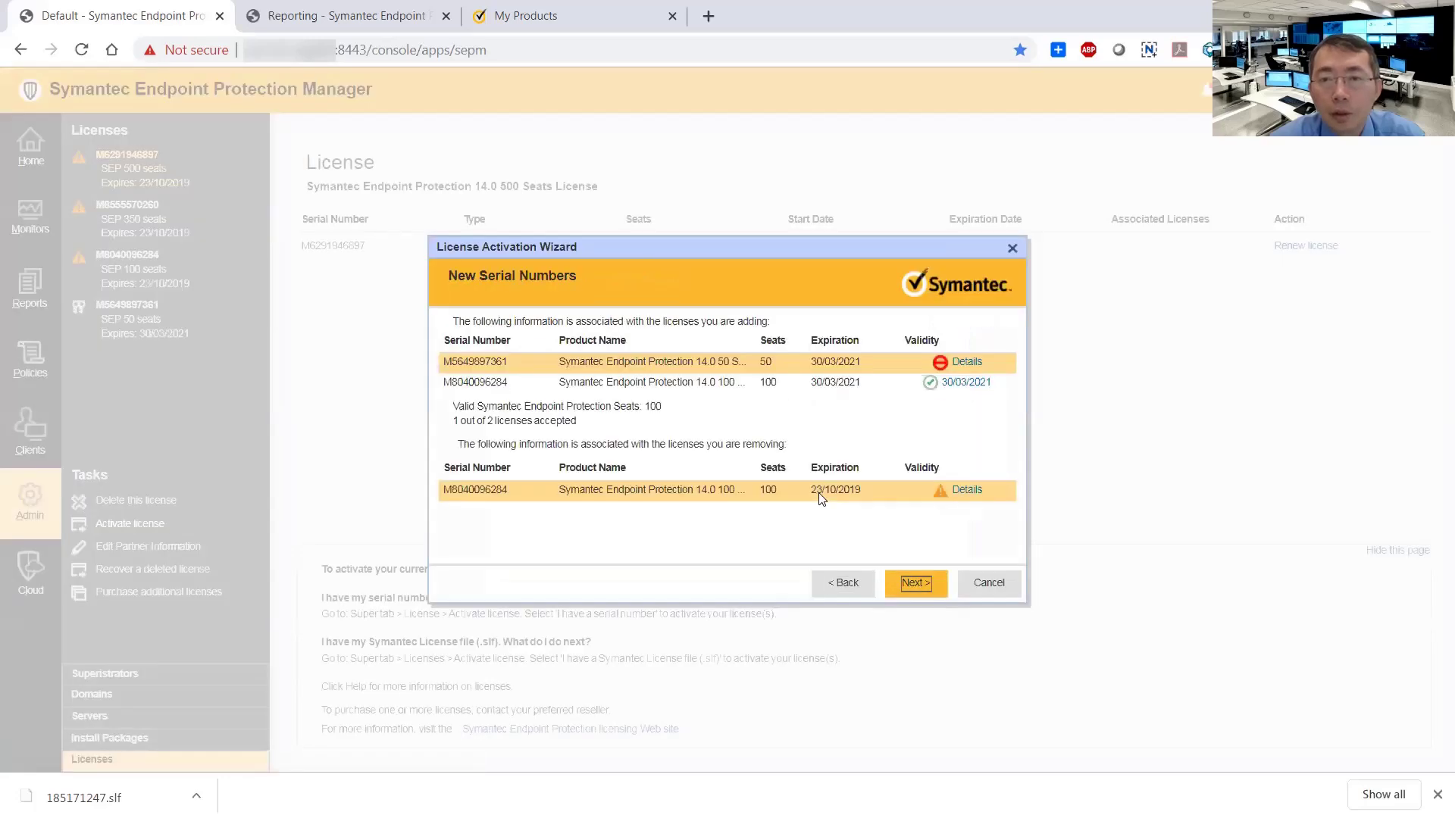
{"action": "left_click", "coordinate": [703, 382]}
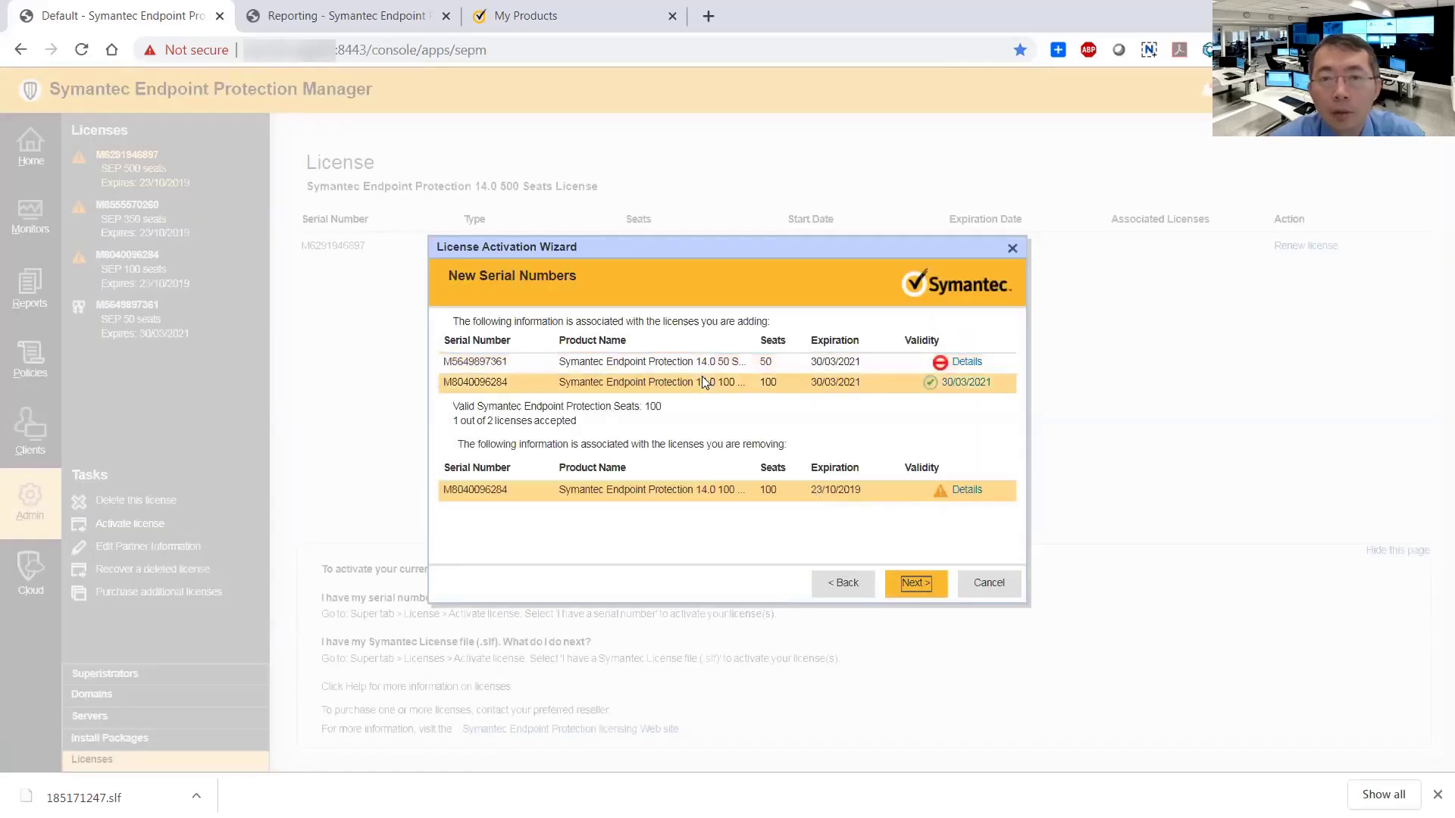
{"action": "left_click", "coordinate": [777, 362]}
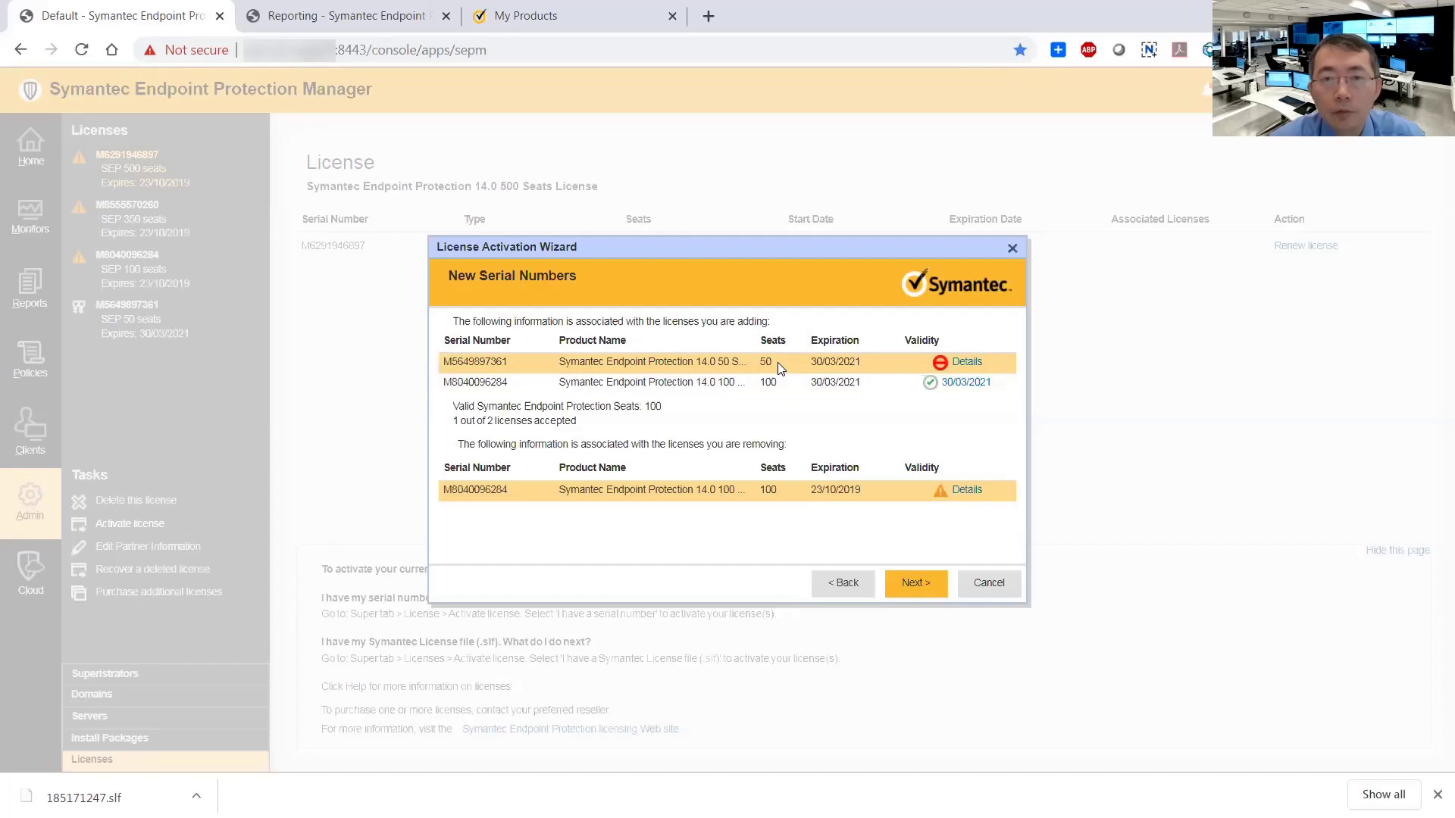
{"action": "left_click", "coordinate": [776, 383]}
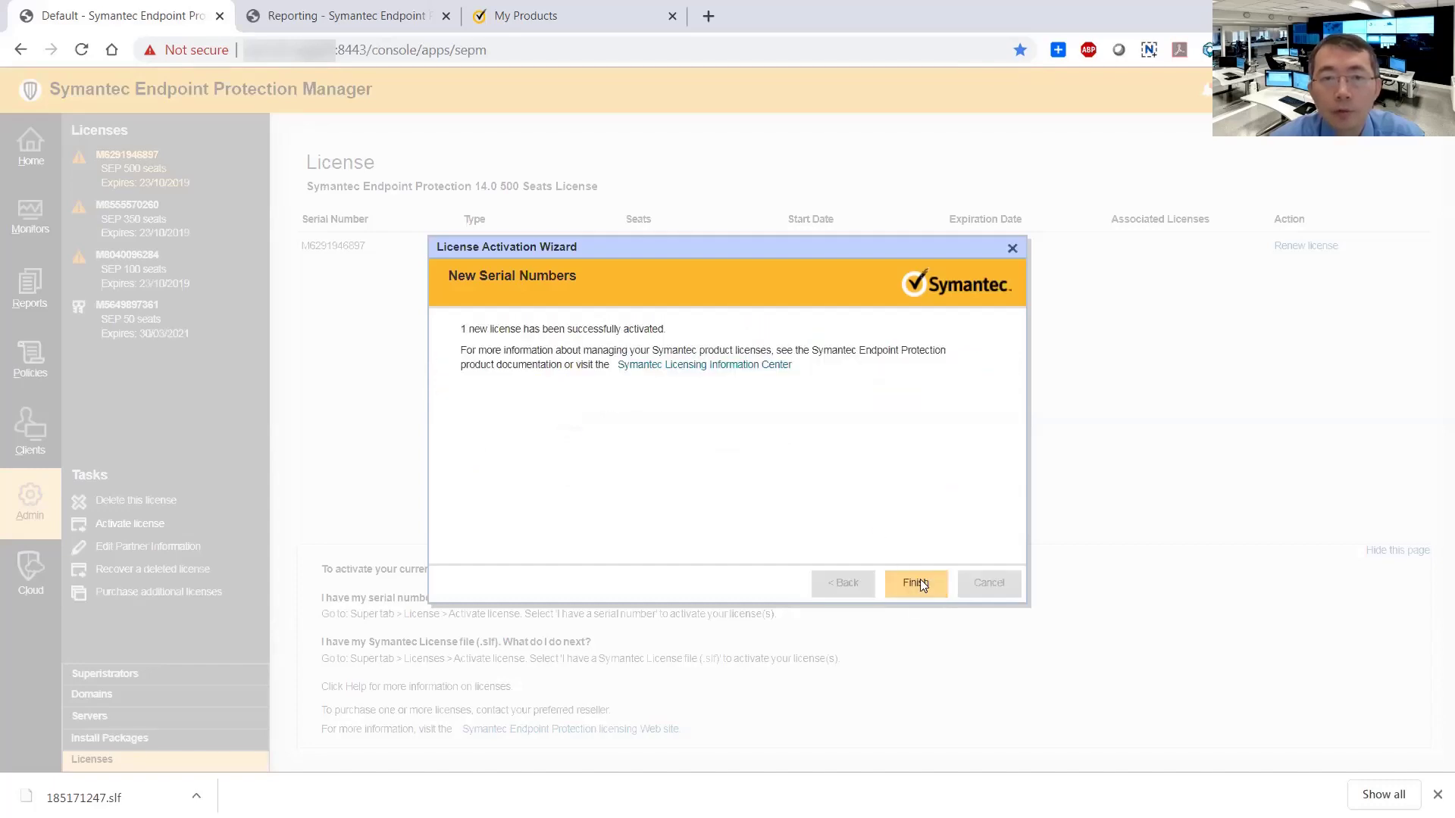
{"action": "left_click", "coordinate": [916, 582]}
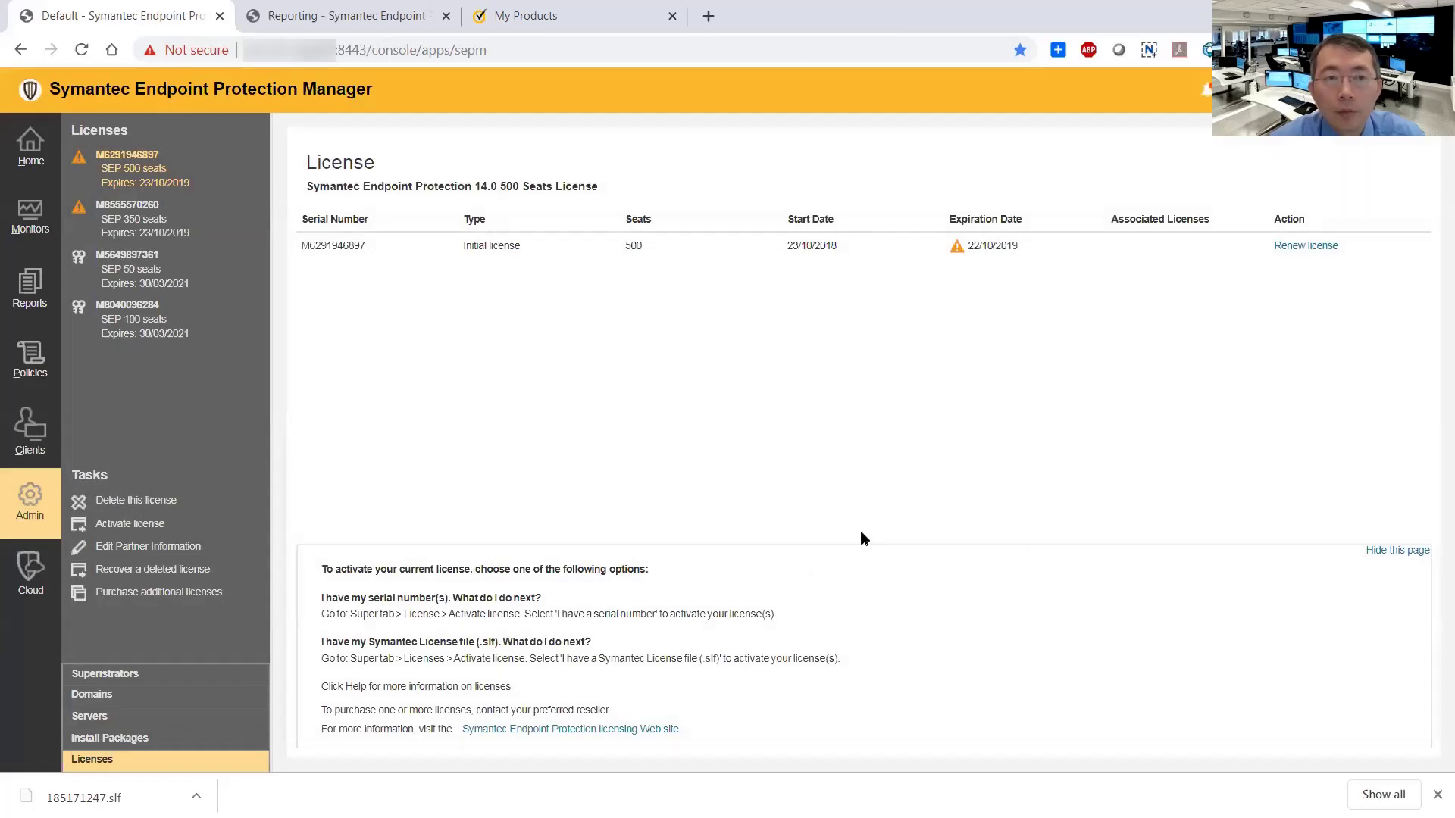